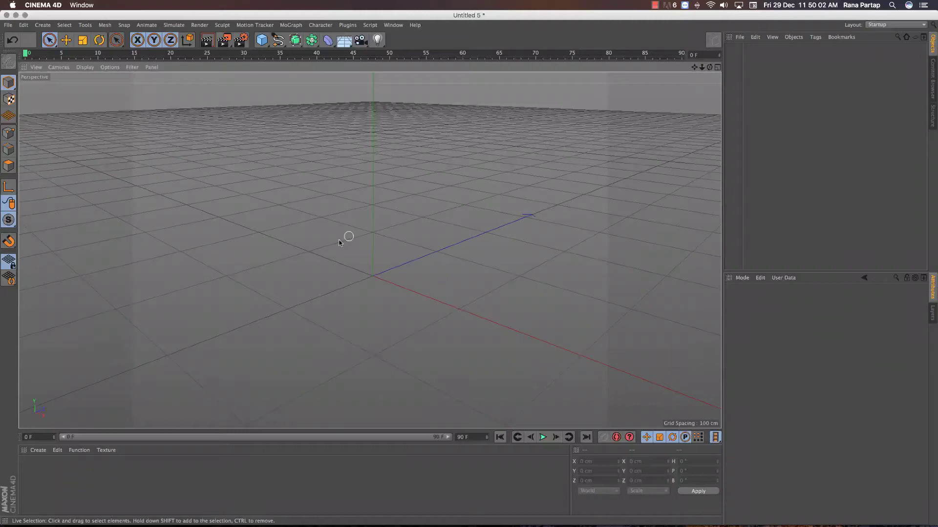
Add a sphere with 37 segments and its Type set to Hexahedron
drag(262, 39, 440, 77)
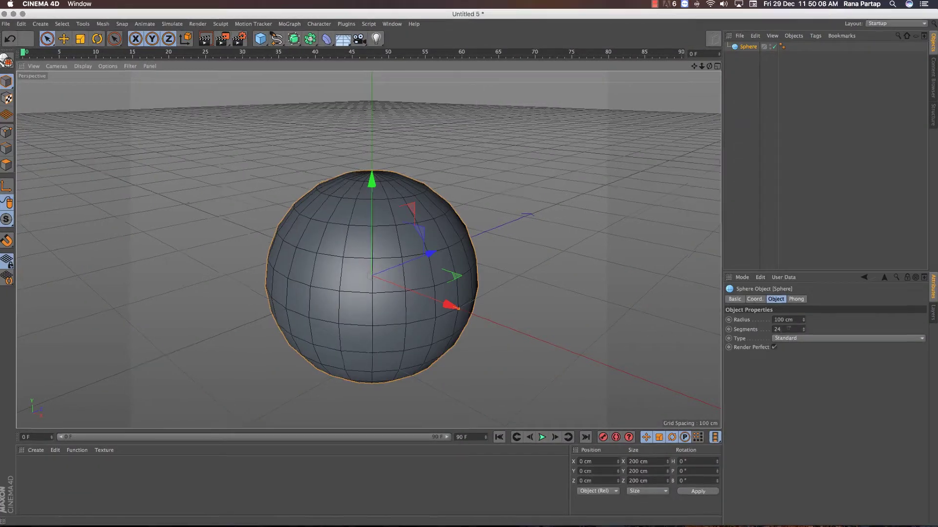
click(782, 330)
text(37)
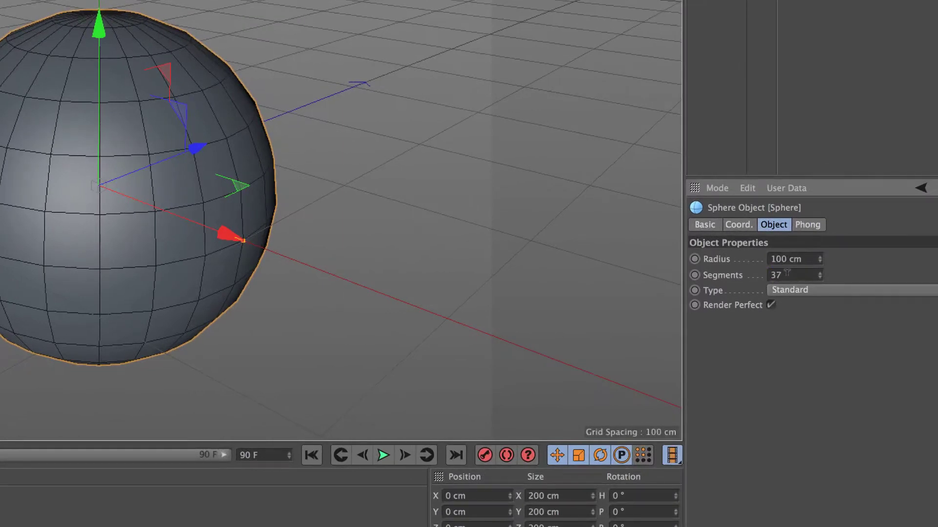
key(Return)
click(794, 293)
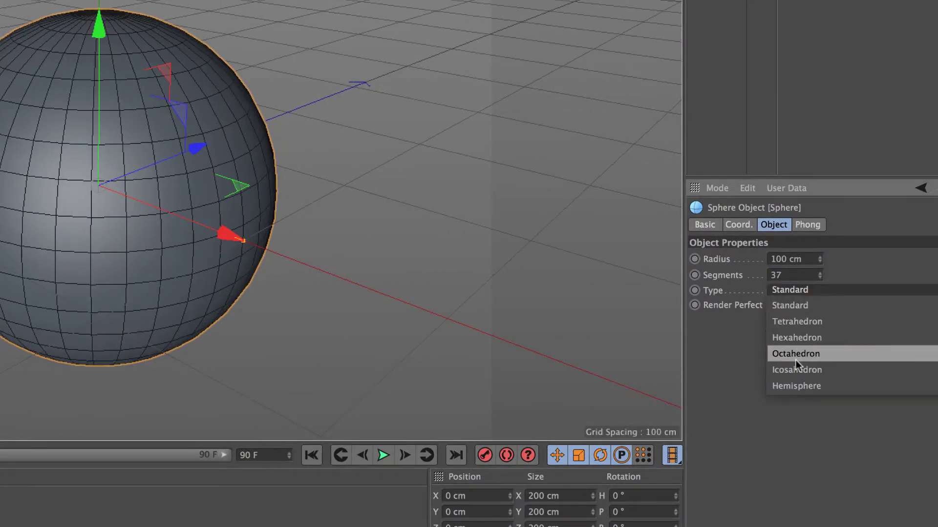
click(797, 338)
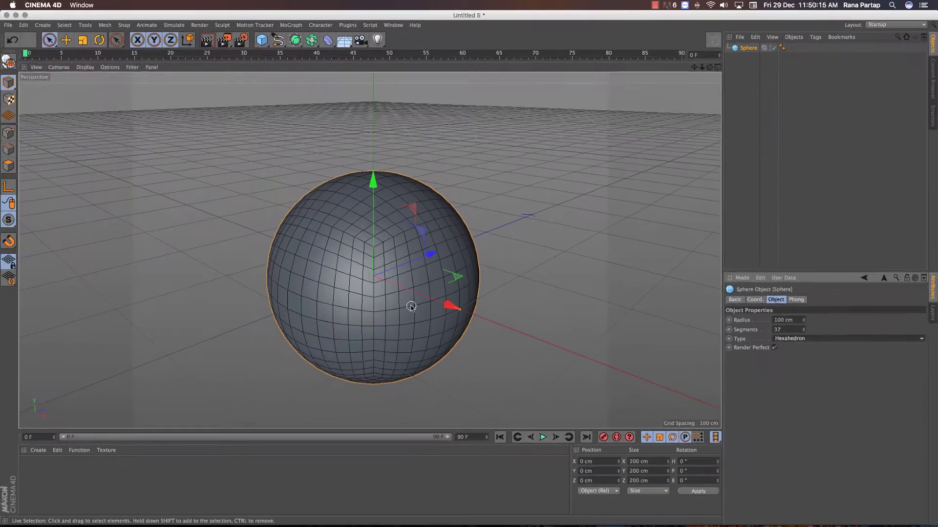
alt+right_drag(402, 291, 407, 255)
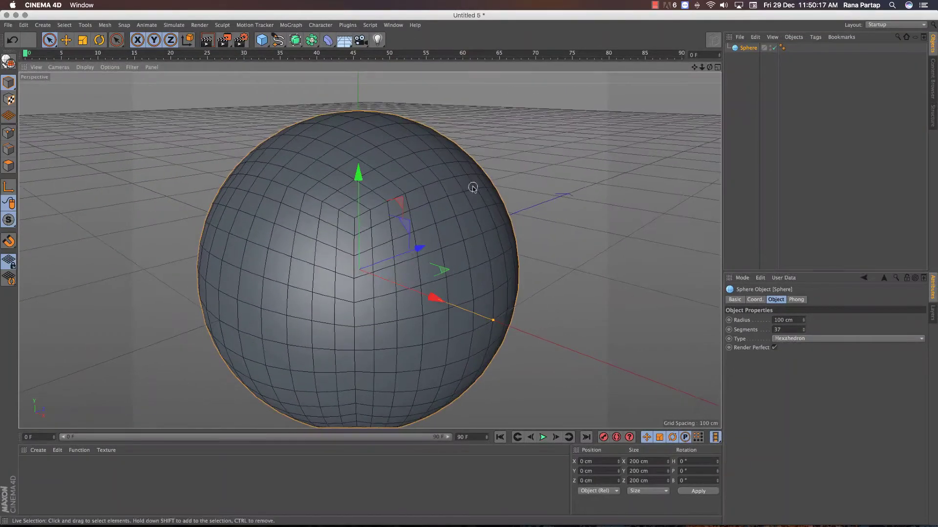
scroll(368, 240, down, 3)
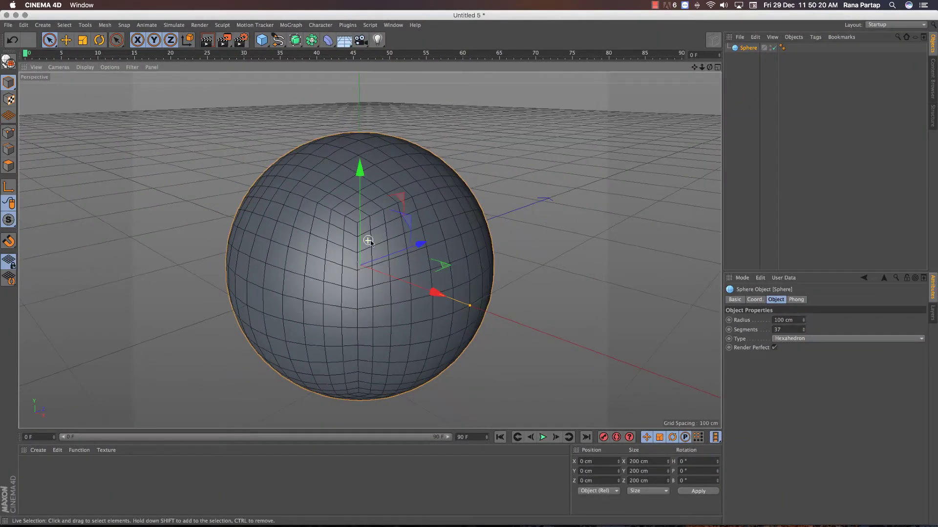
Make the sphere editable in Edge mode, dock the Select menu as a toolbar, and enlarge the viewport
click(7, 62)
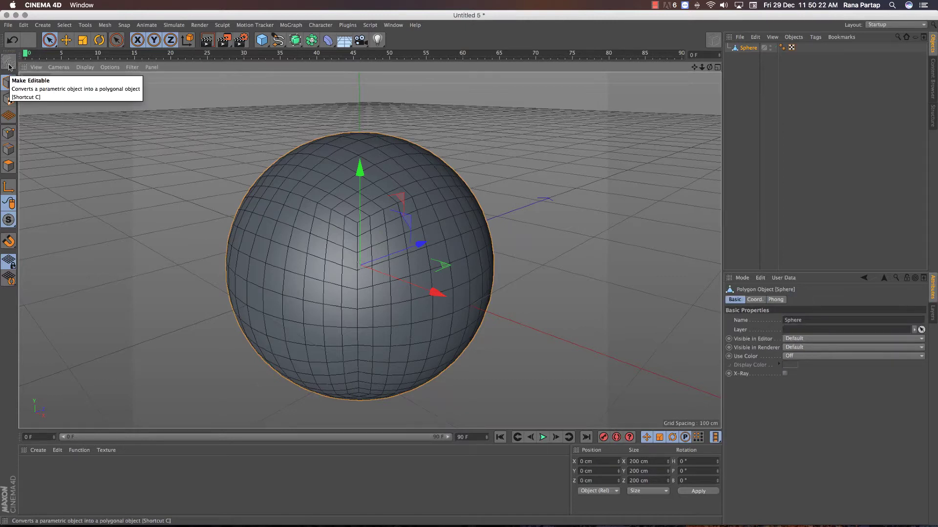
click(7, 151)
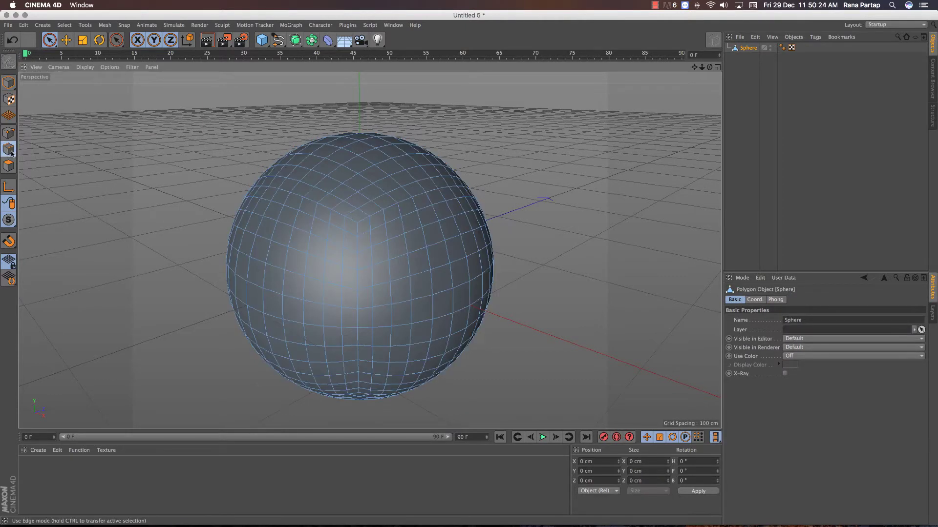
click(64, 25)
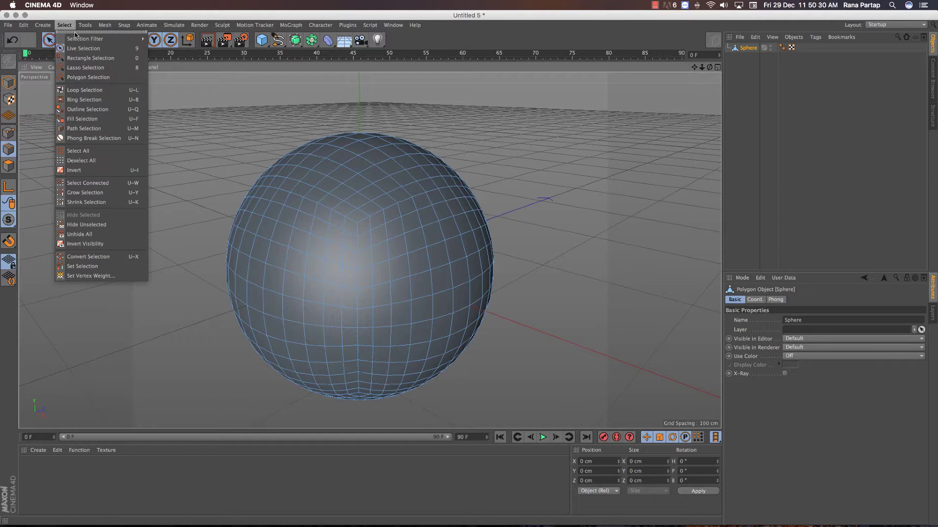
click(74, 32)
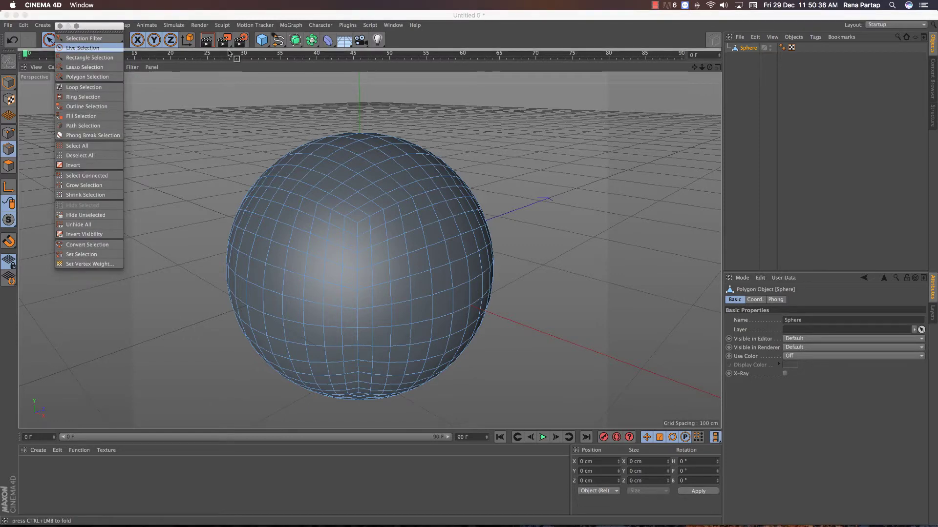
drag(175, 52, 253, 70)
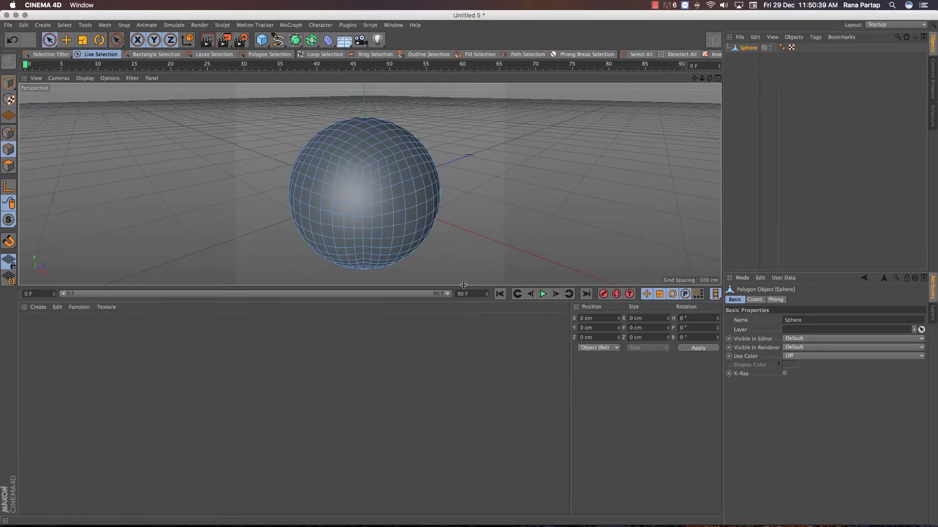
drag(463, 285, 465, 450)
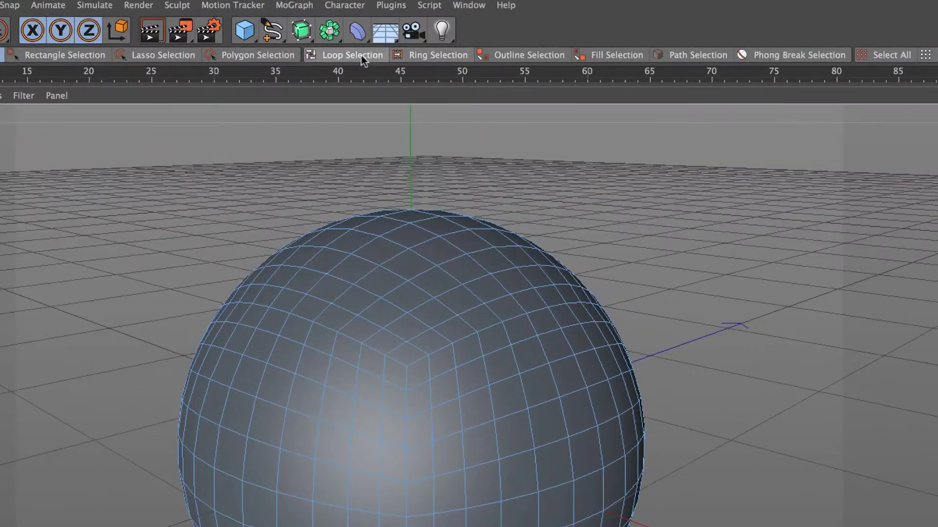
Loop-select and fill-select the unwanted surface, then delete those polygons
click(362, 55)
click(436, 351)
click(616, 55)
click(437, 263)
click(465, 257)
key(Delete)
Optimize away the leftover loose points in Point mode
click(8, 134)
right_click(189, 171)
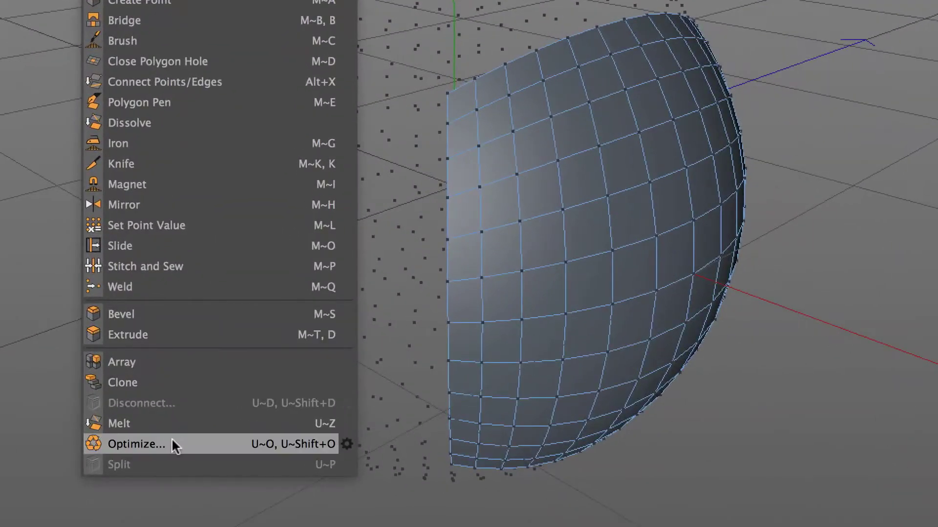
click(171, 440)
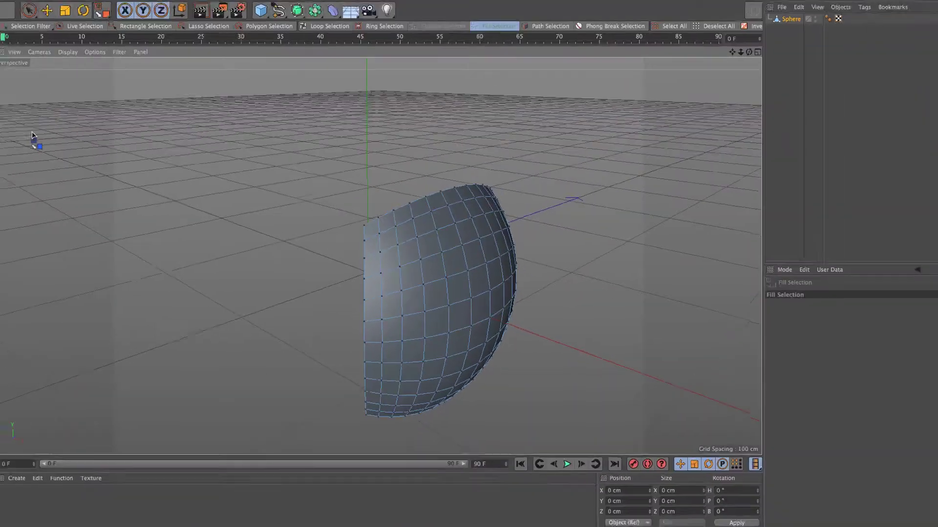
mouse_move(452, 342)
alt+mouse_down()
mouse_move(419, 279)
mouse_move(370, 263)
mouse_move(394, 288)
mouse_move(398, 280)
alt+mouse_up()
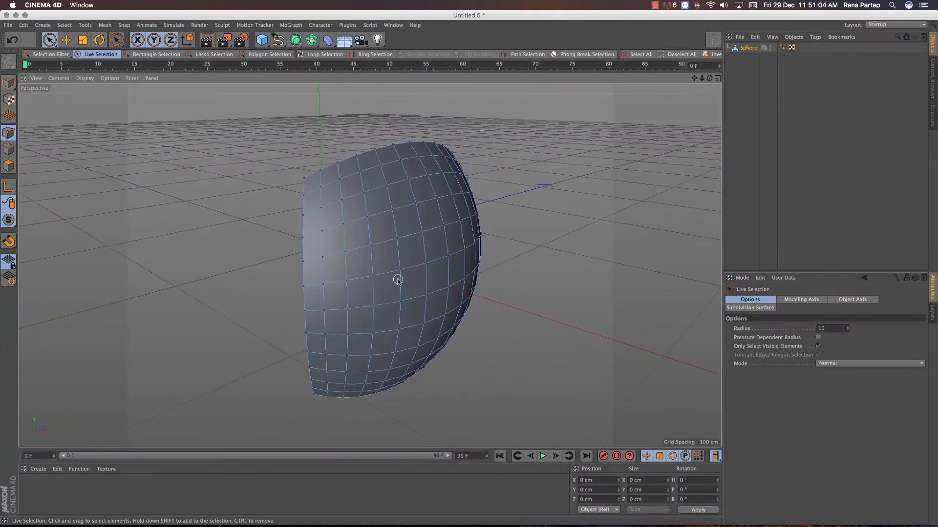
In Polygon mode, loop-select the top and bottom polygon bands of the panel
click(9, 166)
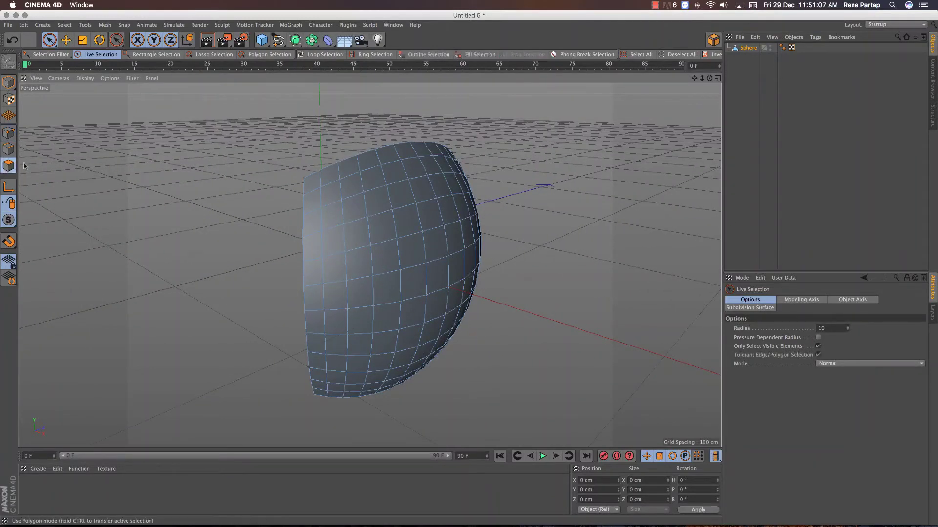
click(325, 55)
click(366, 171)
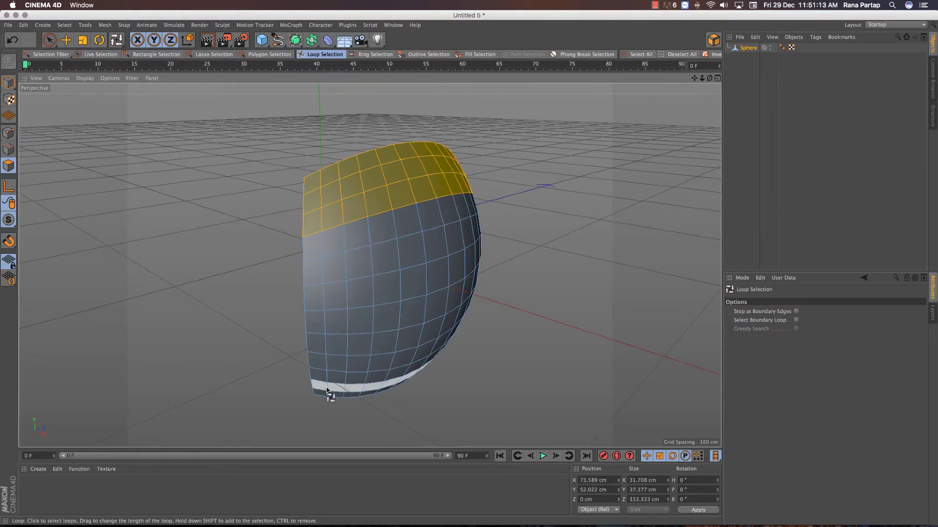
shift+click(352, 389)
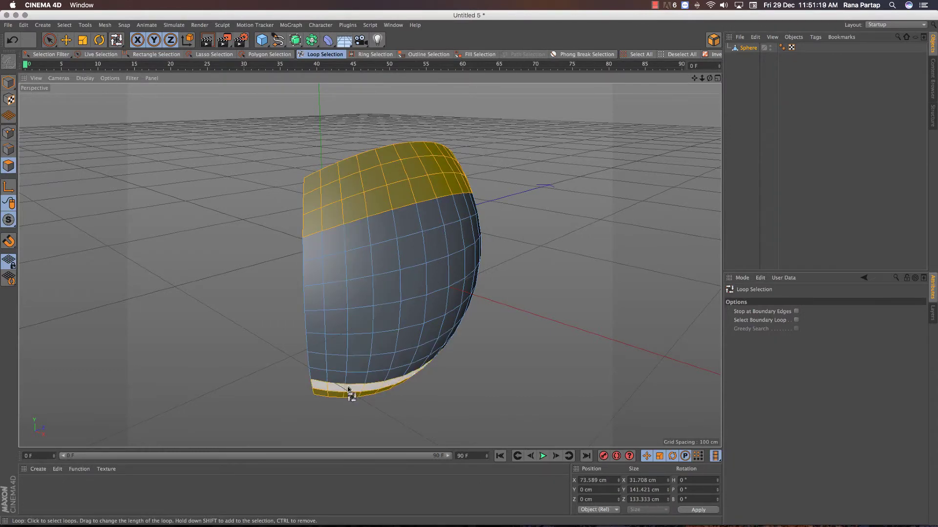
shift+click(351, 386)
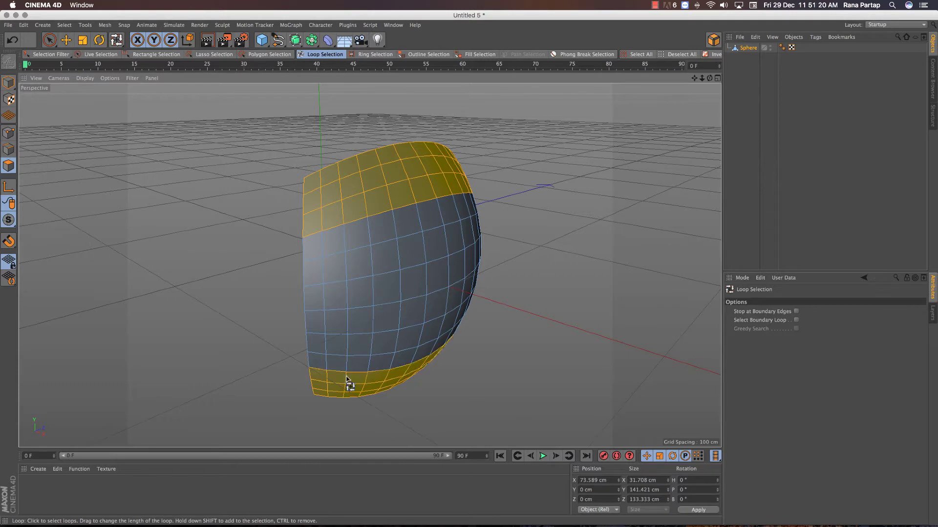
shift+click(322, 249)
alt+right_drag(186, 249, 228, 259)
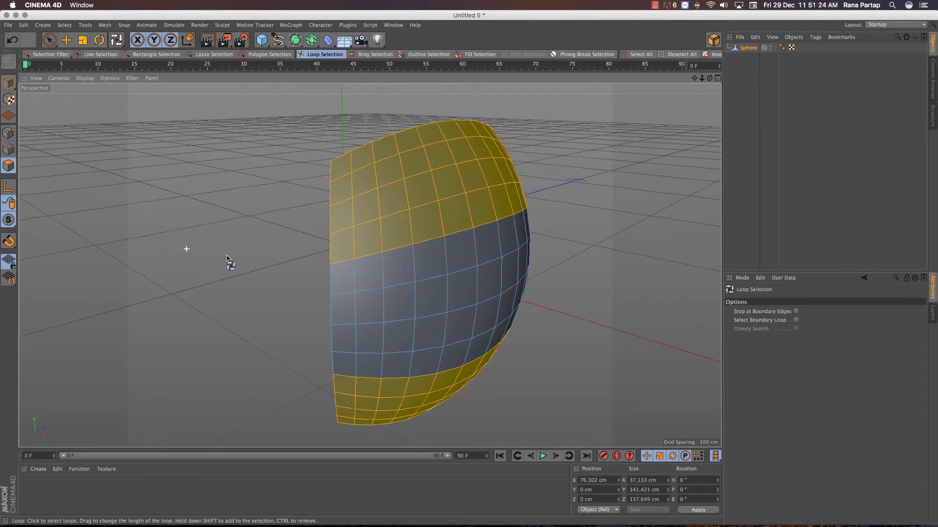
Extrude the selected top and bottom bands about 4.9 cm outward
right_click(571, 159)
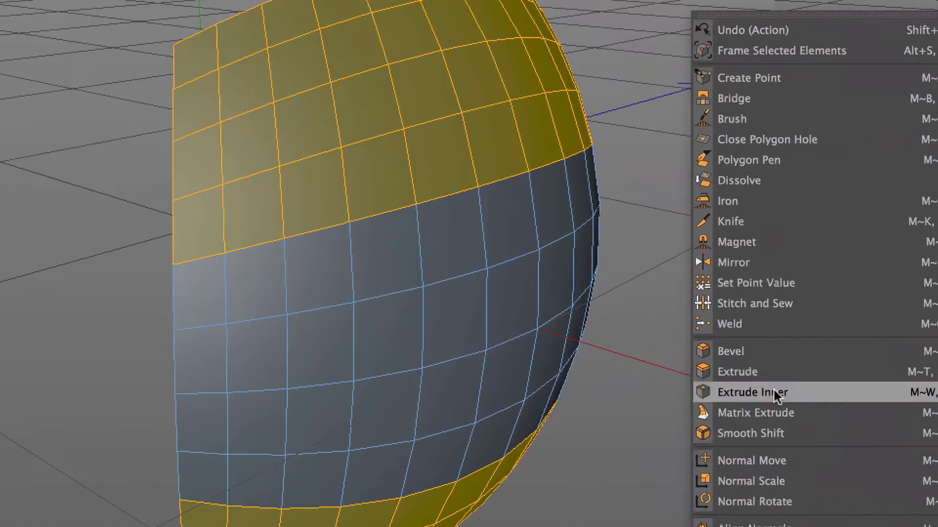
click(771, 373)
mouse_move(771, 373)
mouse_down()
mouse_move(801, 373)
mouse_move(724, 361)
mouse_up()
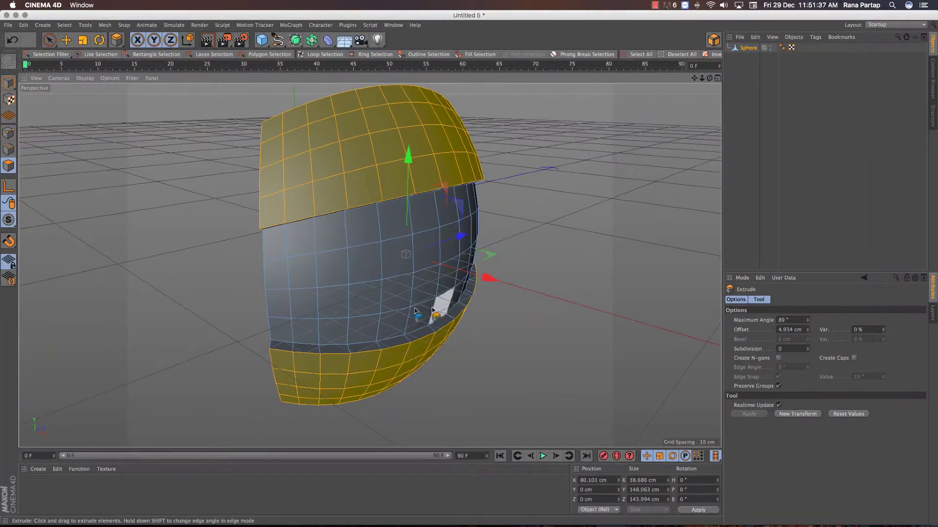
mouse_move(414, 310)
alt+mouse_down()
mouse_move(408, 292)
mouse_move(433, 259)
mouse_move(534, 293)
mouse_move(523, 304)
alt+mouse_up()
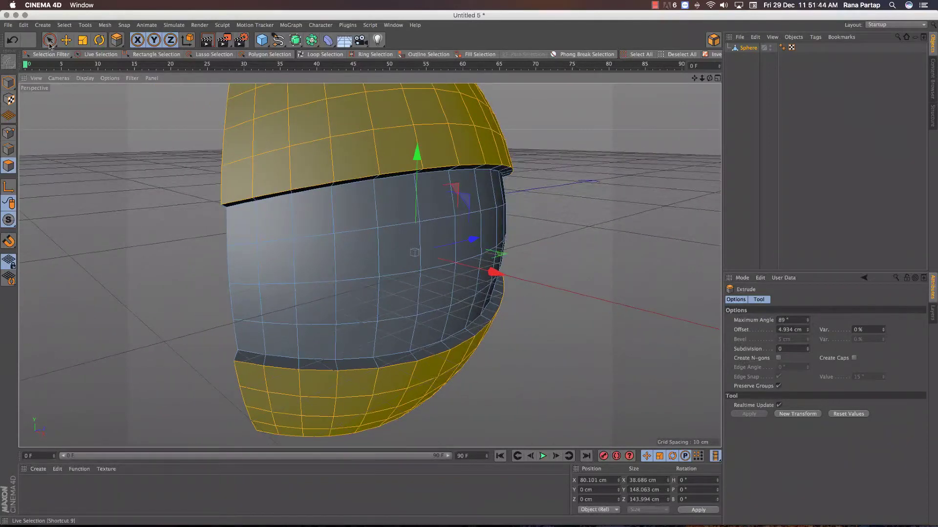
Loop-select the stacked middle polygon bands of the panel
click(50, 40)
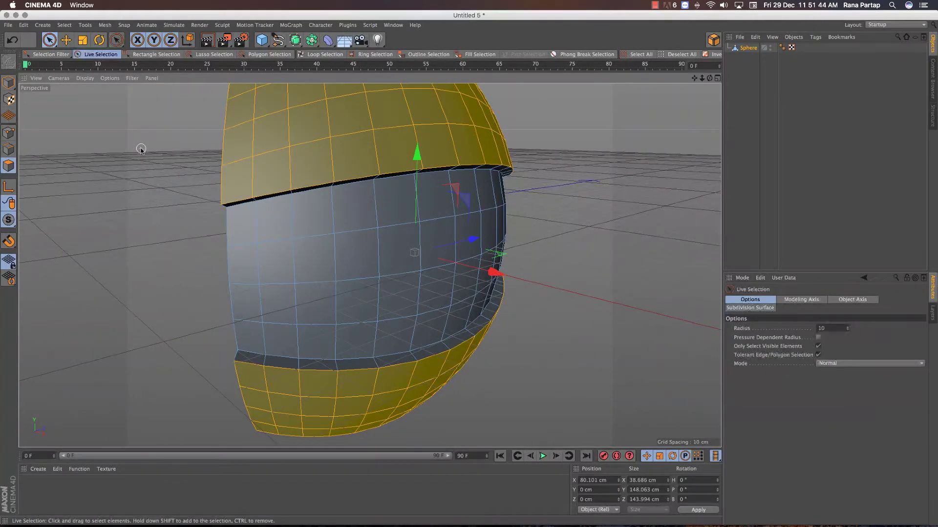
click(274, 217)
click(325, 55)
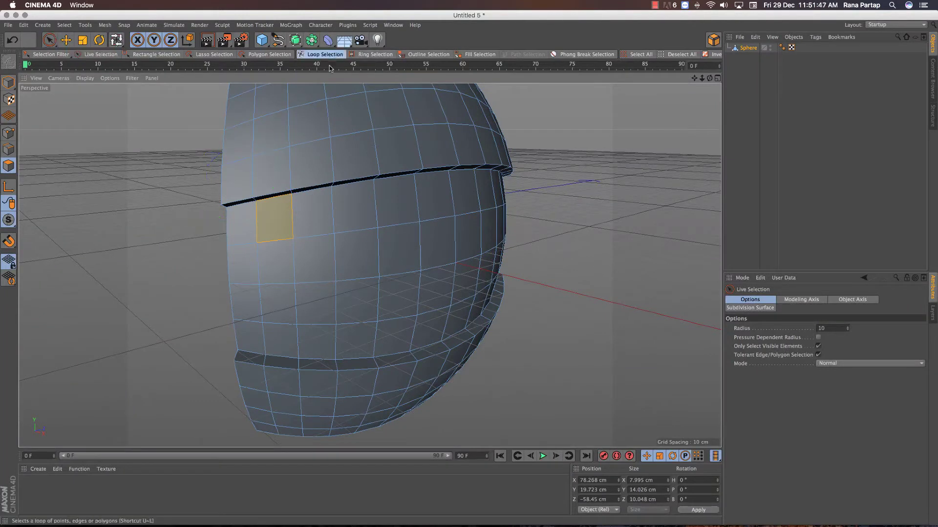
click(250, 230)
shift+click(271, 274)
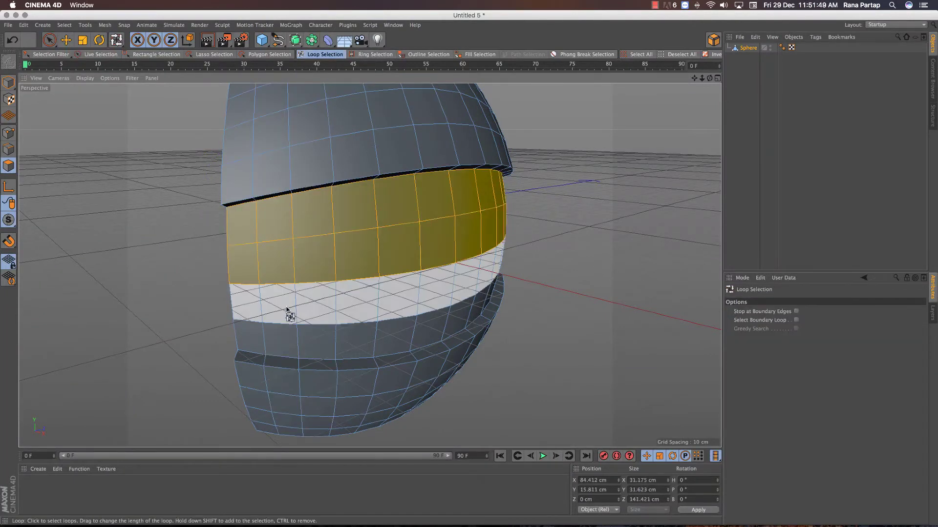
shift+click(288, 310)
shift+click(300, 349)
Extrude the middle bands outward by about 4.9 cm and apply
shift+click(235, 142)
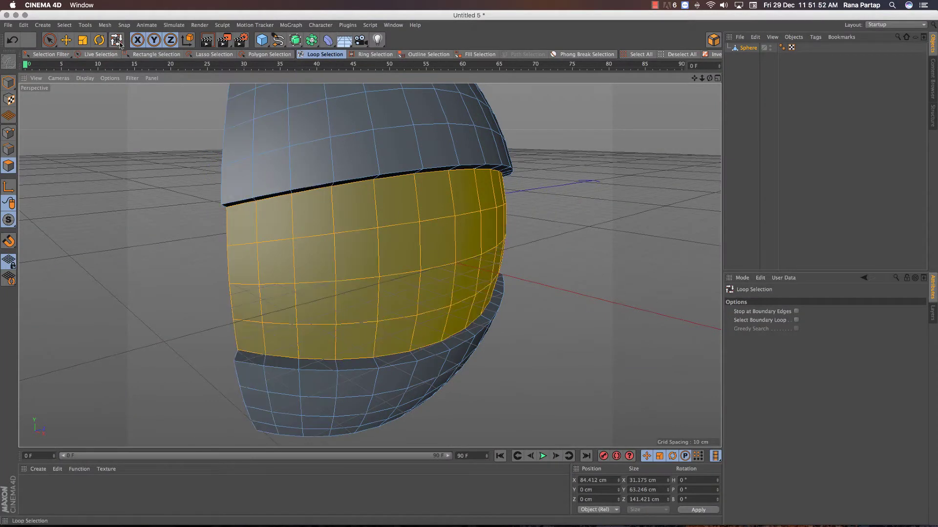
drag(116, 40, 156, 66)
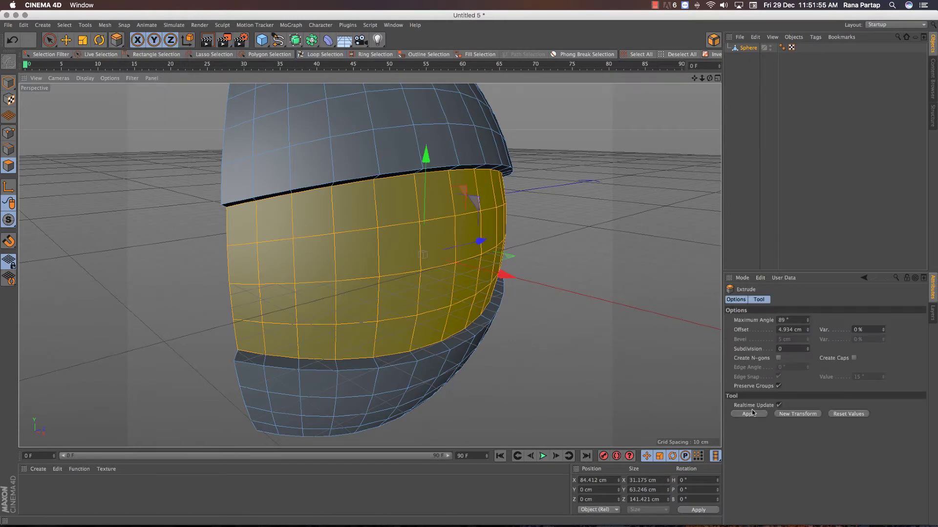
click(752, 412)
alt+drag(471, 265, 455, 272)
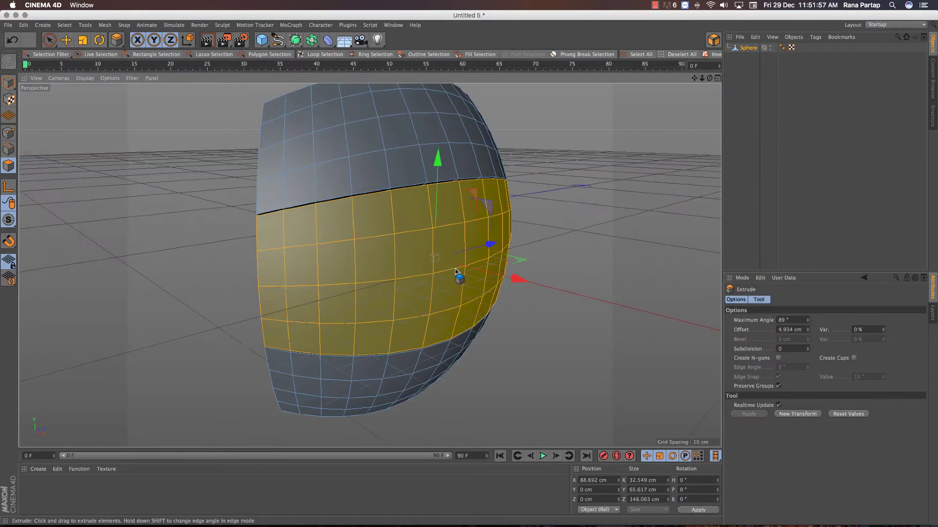
click(66, 24)
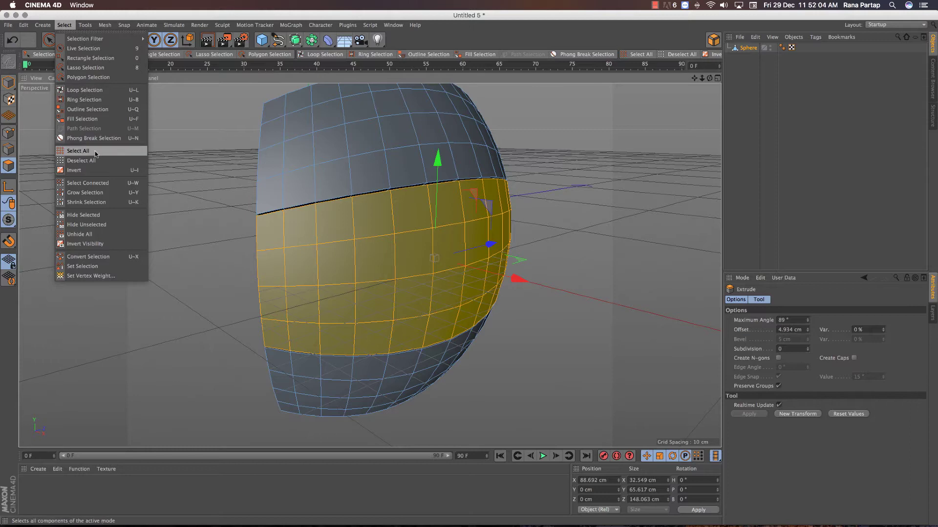
Select all panel polygons and activate Smooth Shift through a Commander search for 'smoo'
click(78, 151)
scroll(434, 219, down, 3)
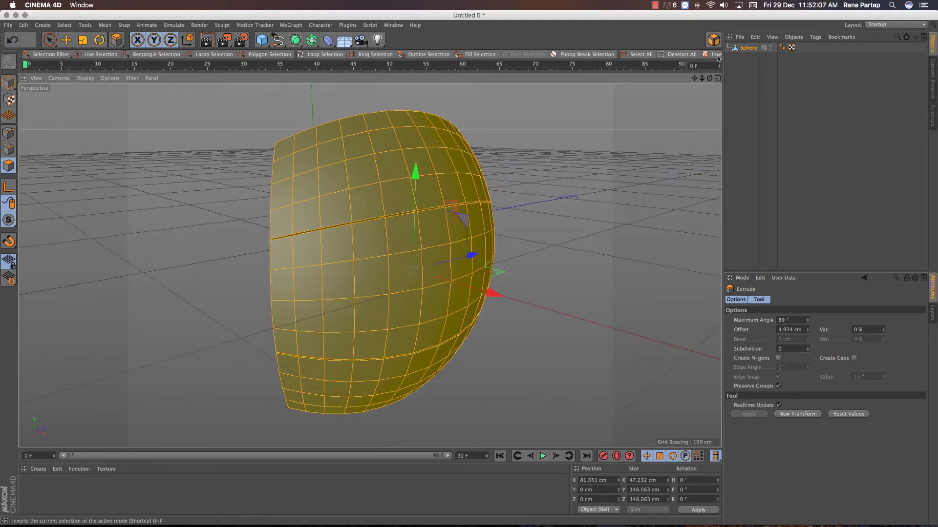
key(shift+c)
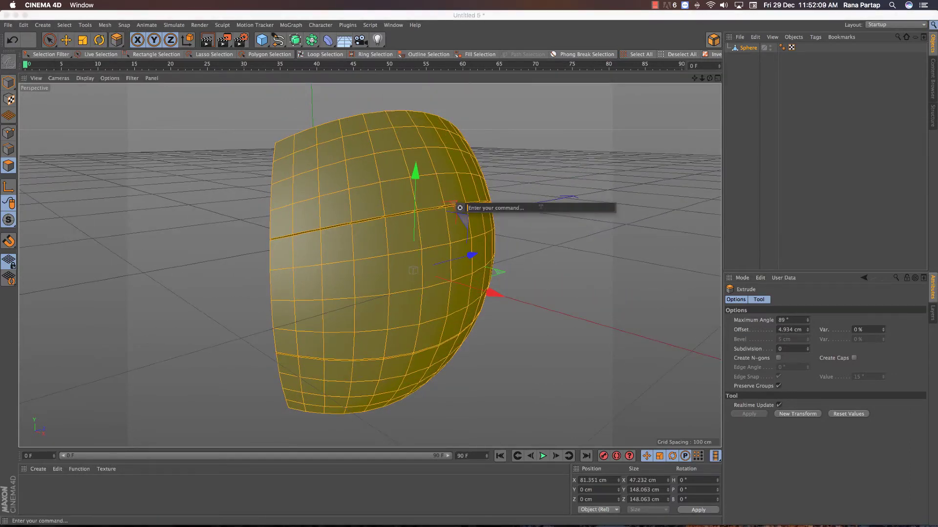
text(smoo)
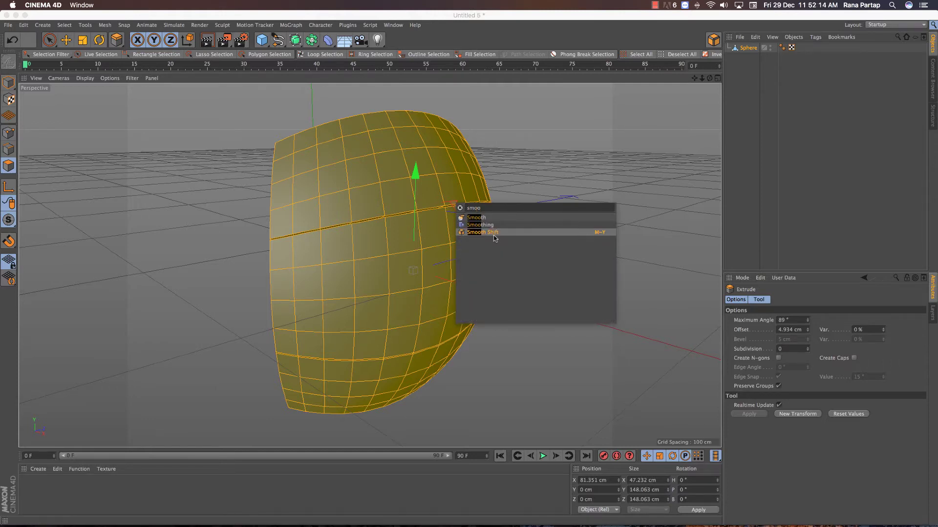
click(493, 233)
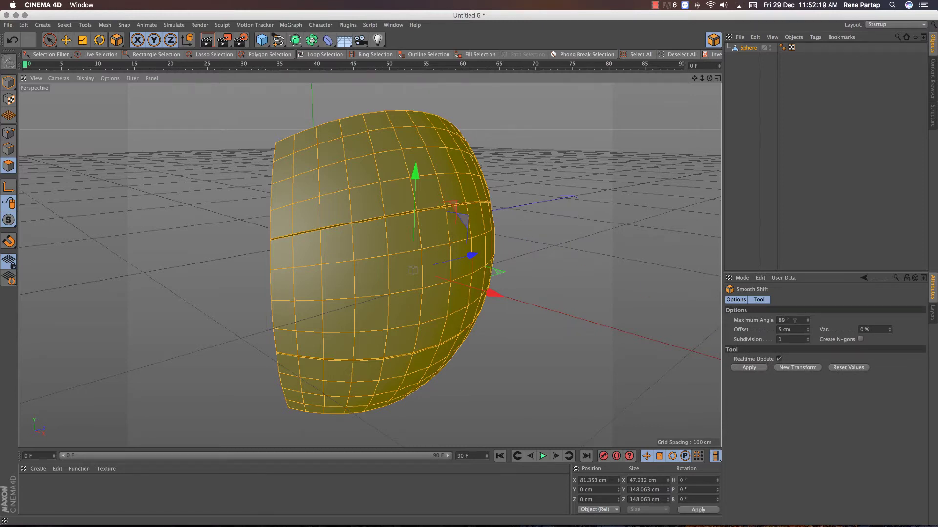
Apply a 1.8 cm Smooth Shift to thicken the panel into a solid shell
drag(807, 333, 808, 334)
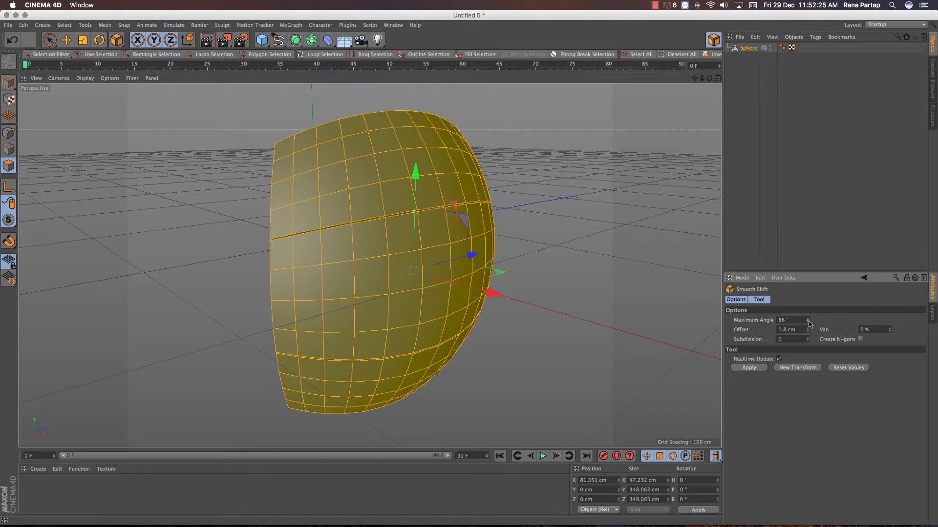
click(748, 367)
scroll(438, 273, up, 2)
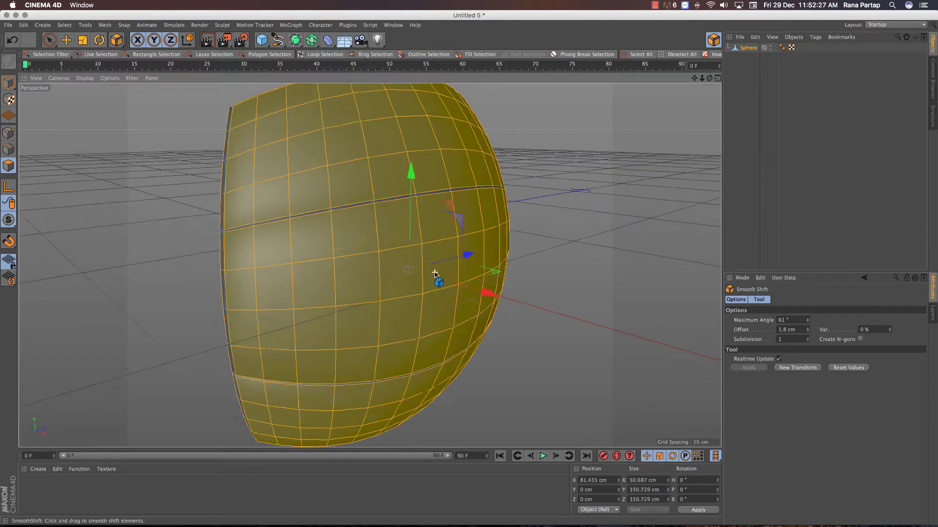
scroll(420, 268, up, 1)
scroll(421, 244, up, 2)
mouse_move(421, 243)
alt+mouse_down()
mouse_move(473, 244)
mouse_move(439, 236)
mouse_move(467, 218)
mouse_move(467, 240)
mouse_move(370, 266)
alt+mouse_up()
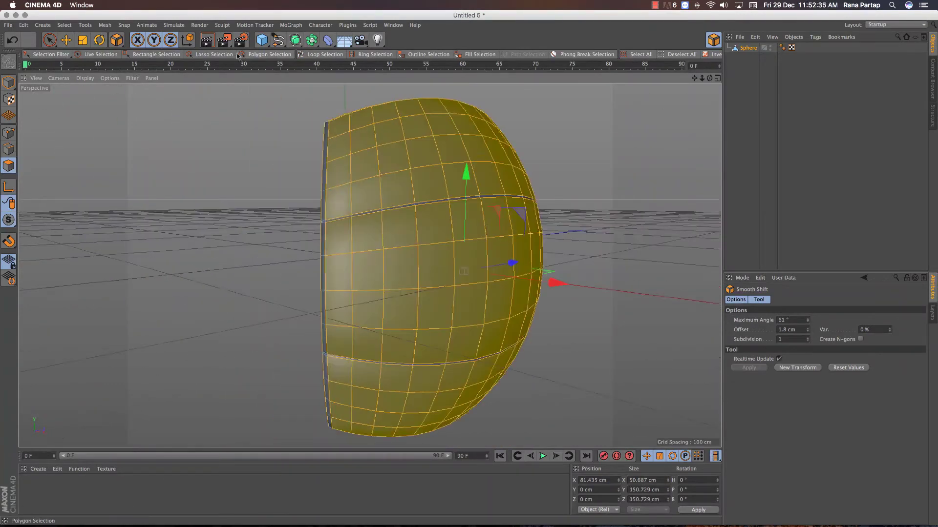
Preview-render the thickened panel, switch to four views, and clear the polygon selection
key(super+r)
mouse_move(464, 238)
alt+mouse_down()
mouse_move(572, 222)
mouse_move(529, 252)
alt+mouse_up()
click(718, 78)
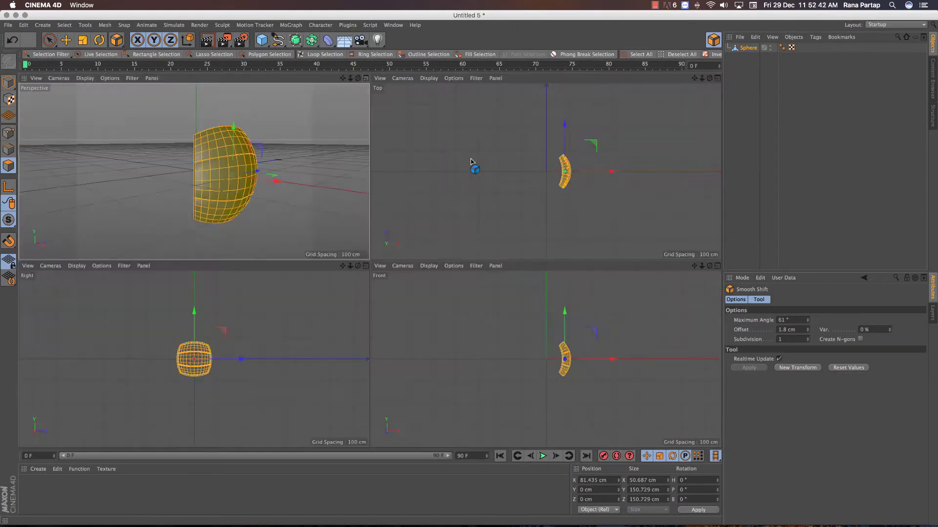
click(49, 43)
click(504, 179)
In Model mode, rotate-copy the panel 180° to the opposite side
click(749, 48)
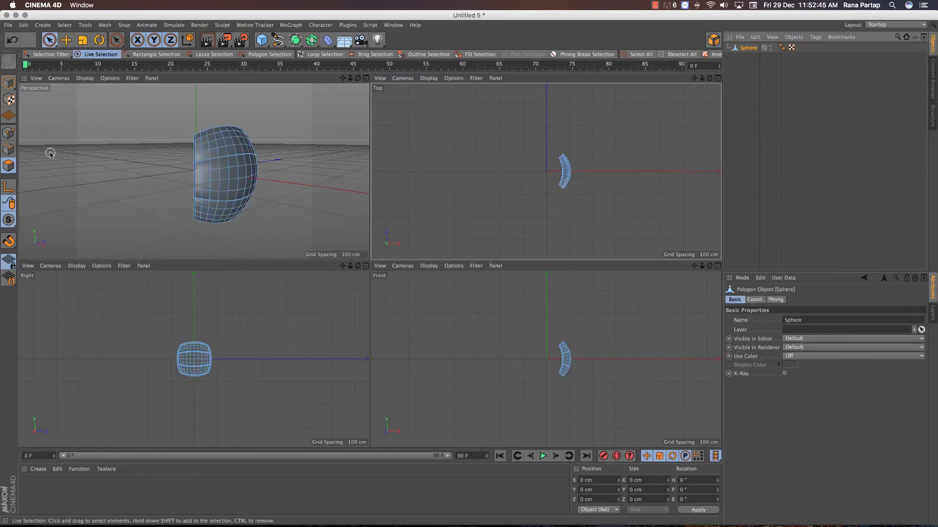
click(8, 83)
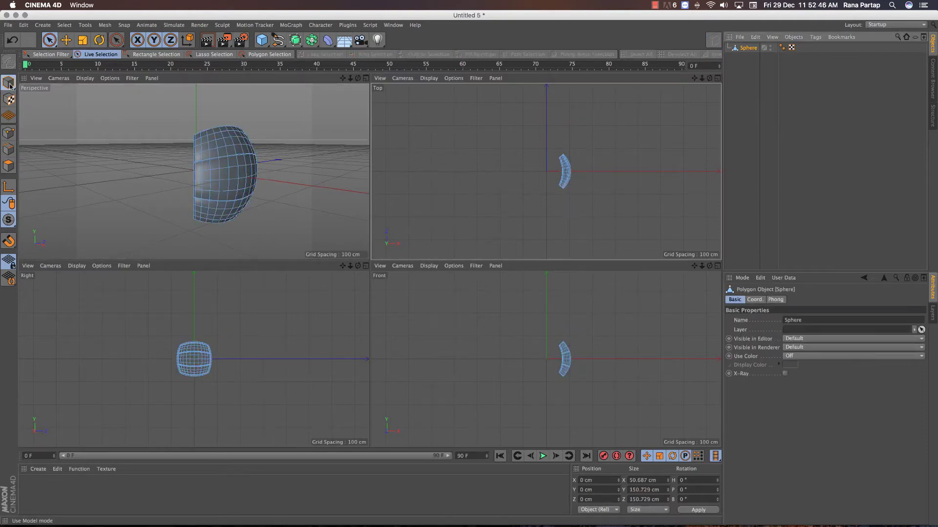
click(99, 39)
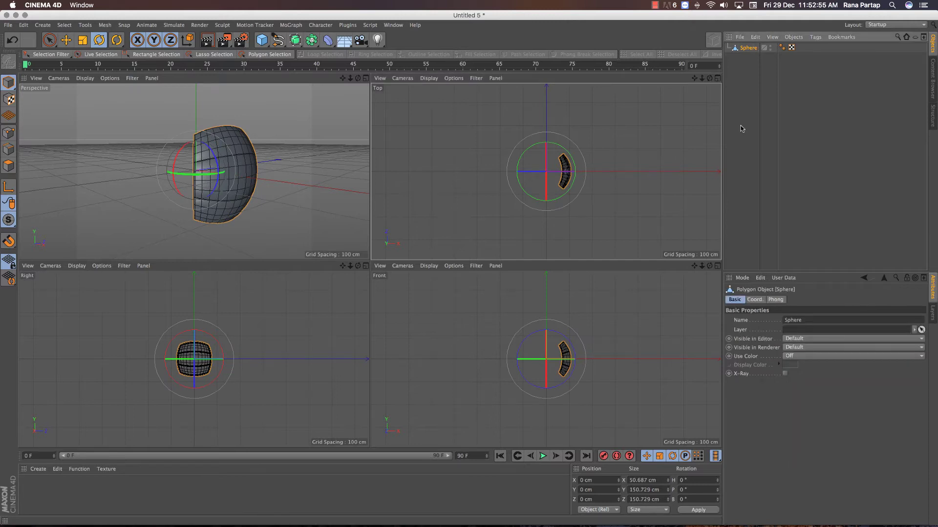
drag(537, 143, 557, 199)
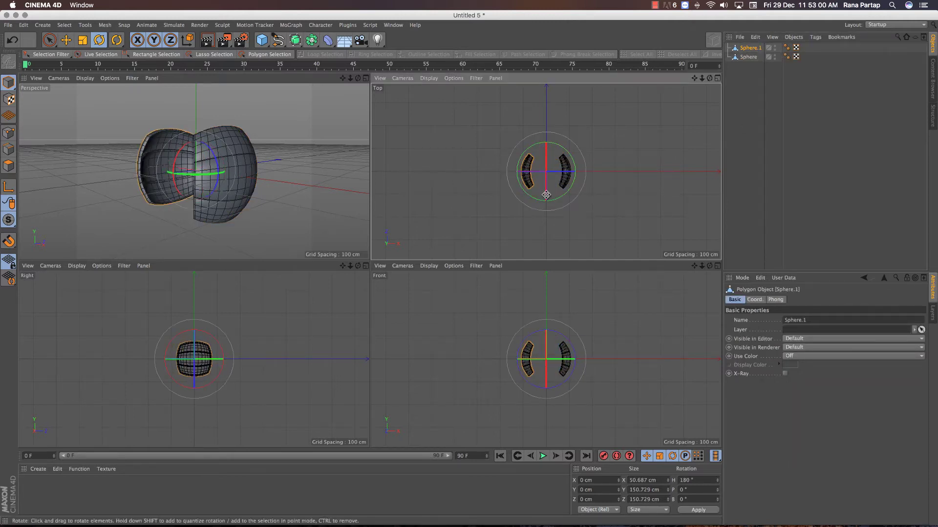
scroll(550, 178, up, 3)
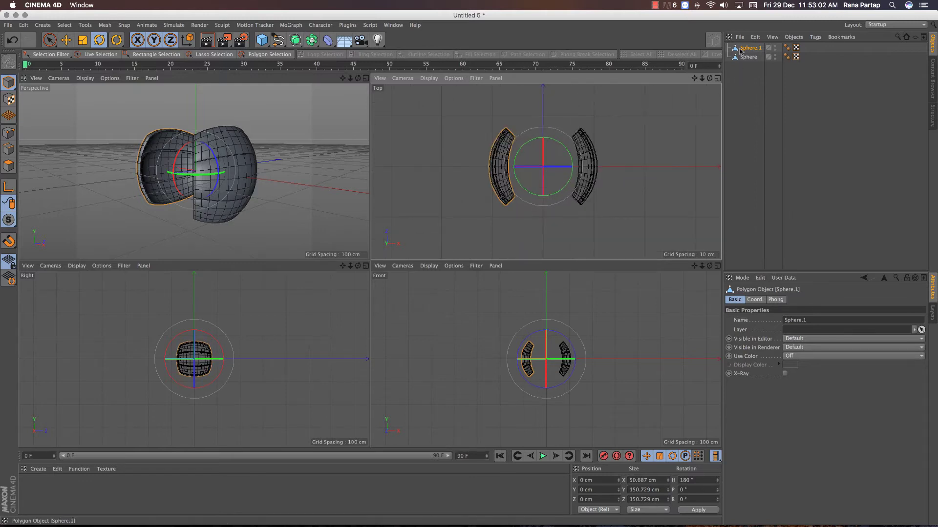
click(735, 49)
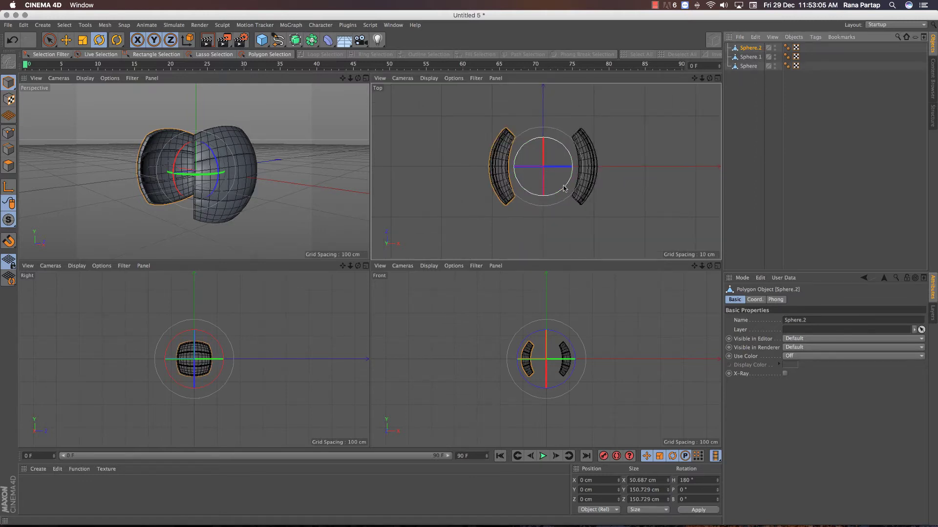
Add rotated copies covering the top, bottom and remaining gaps to close the six-panel ball
drag(564, 185, 571, 153)
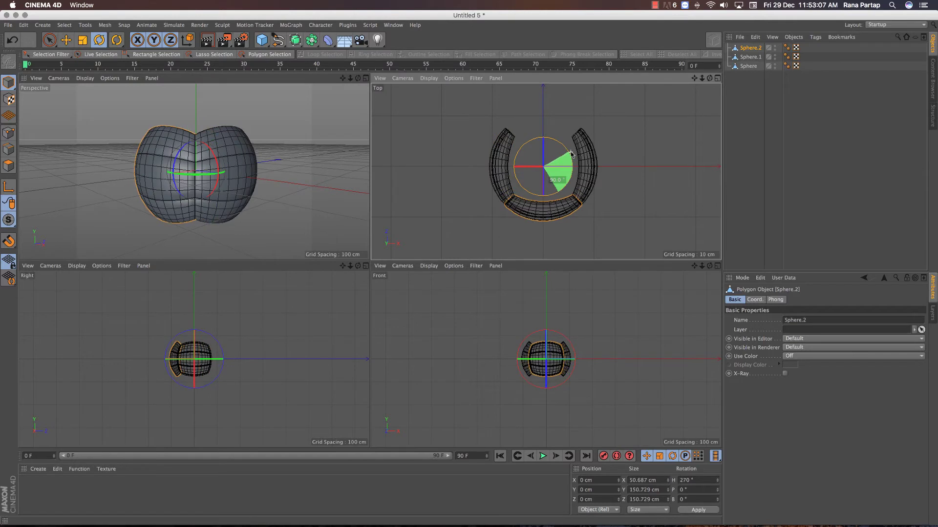
drag(569, 166, 632, 192)
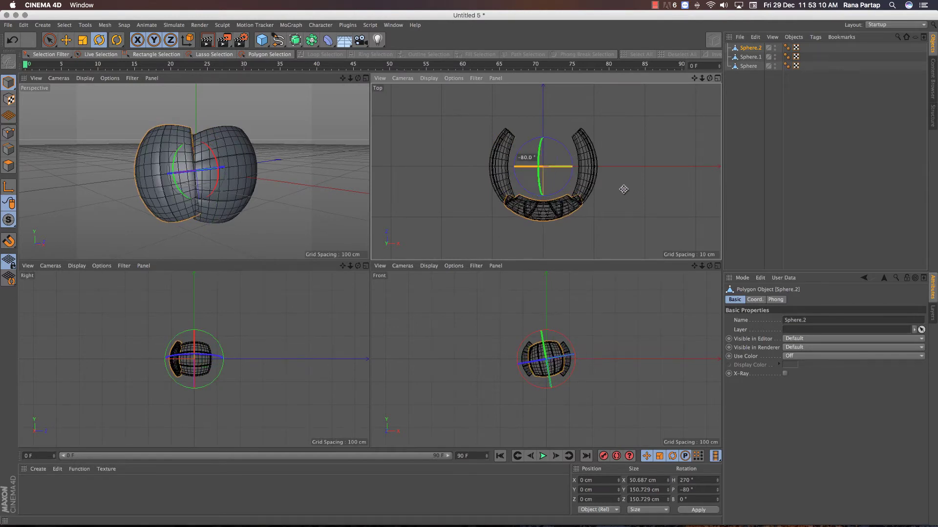
ctrl+drag(549, 188, 550, 109)
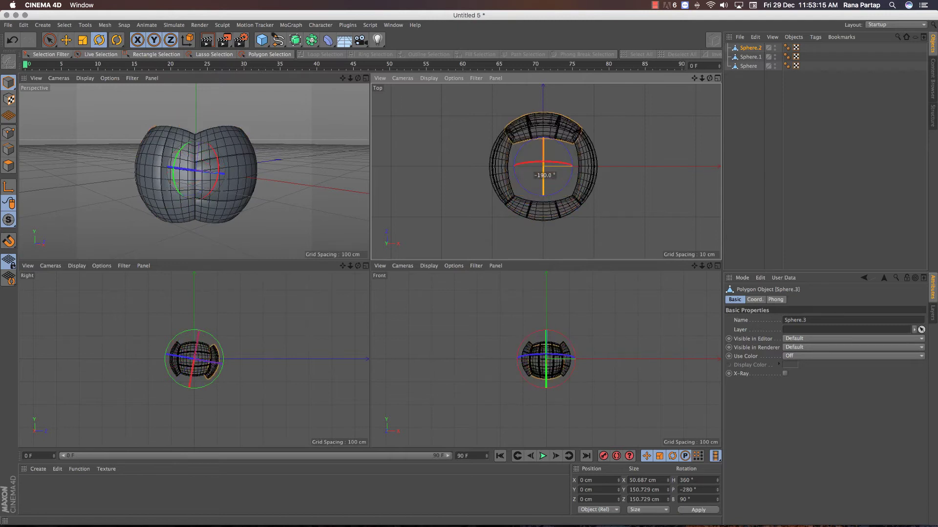
ctrl+drag(551, 109, 552, 104)
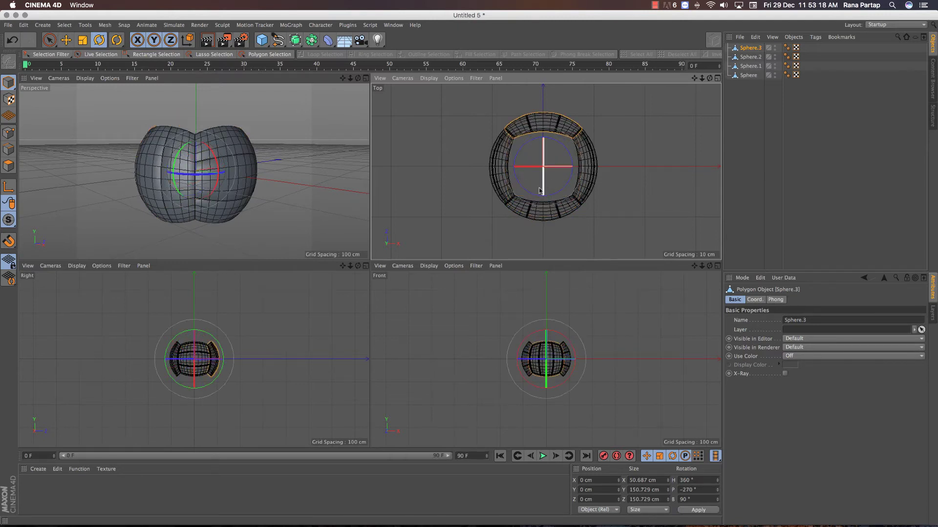
ctrl+drag(545, 146, 535, 246)
mouse_move(527, 195)
mouse_down()
mouse_move(578, 191)
mouse_move(543, 177)
mouse_up()
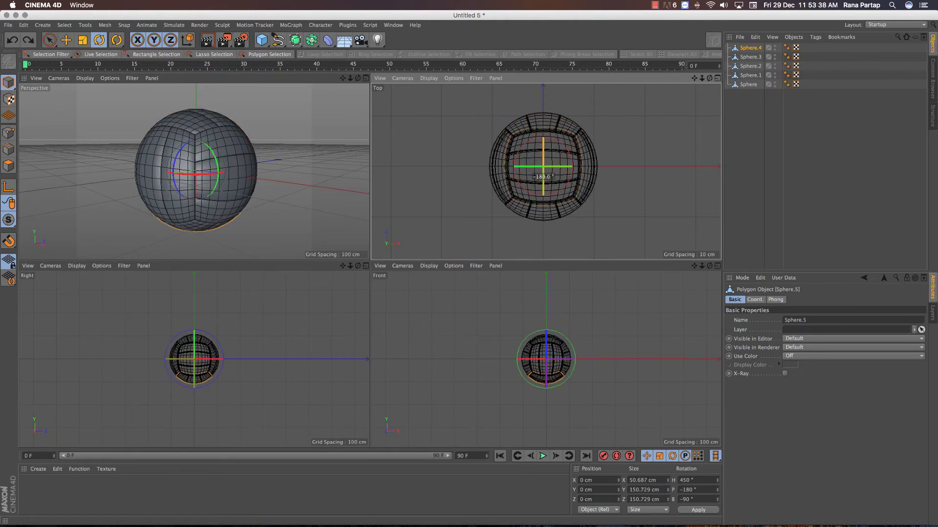
Deselect the panels and render a quick preview of the finished six-panel volleyball
click(49, 40)
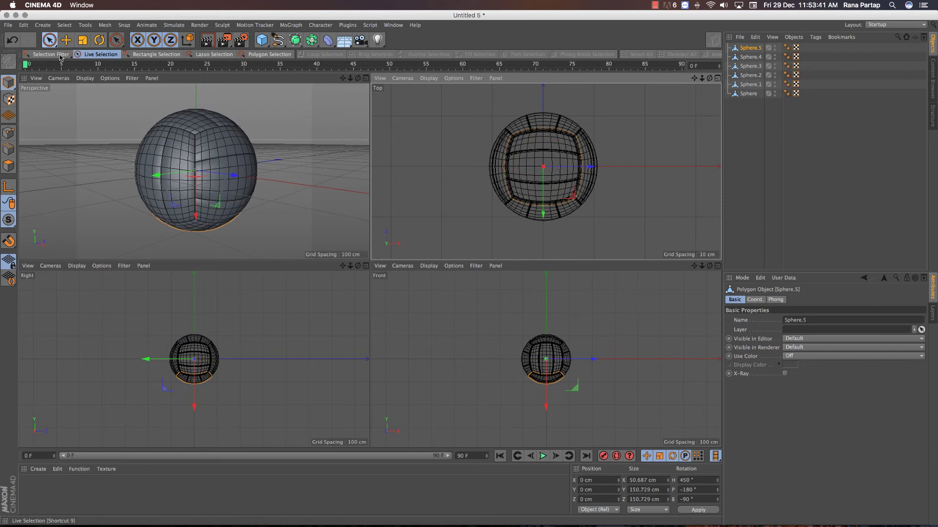
click(344, 88)
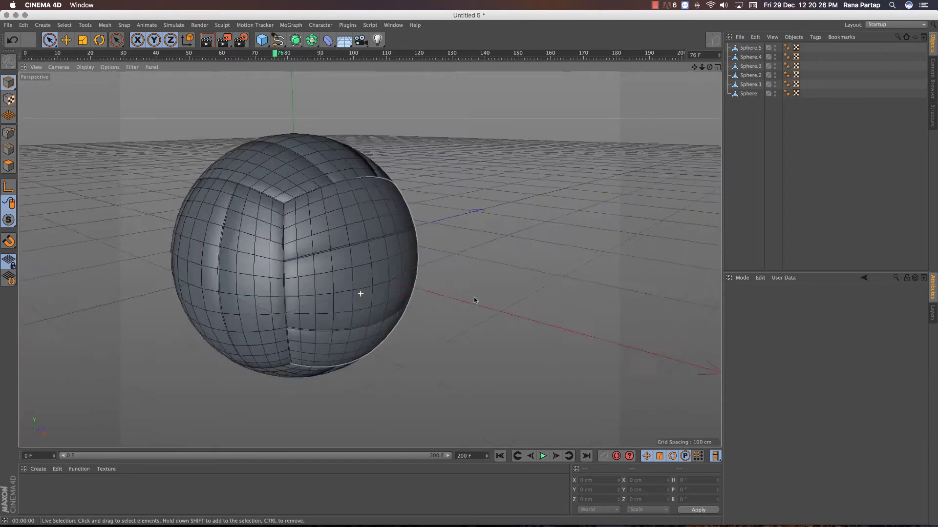
mouse_move(569, 298)
alt+mouse_down()
mouse_move(292, 307)
mouse_move(272, 174)
mouse_move(164, 224)
mouse_move(371, 258)
mouse_move(454, 289)
alt+mouse_up()
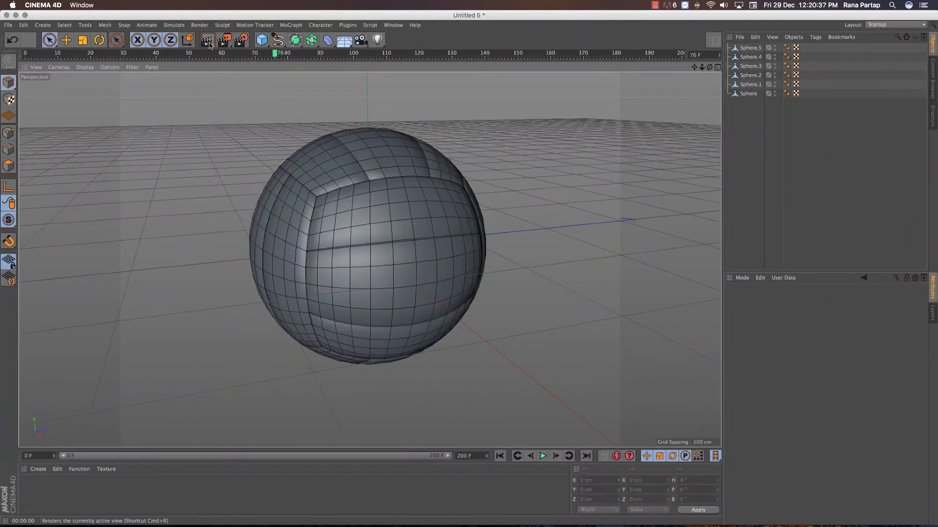
key(super+r)
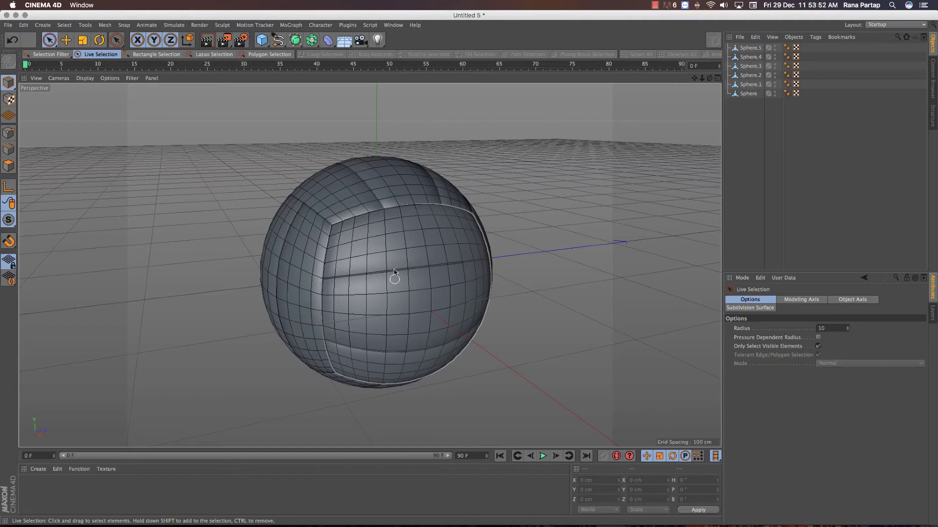
Group the six sphere panels, connect them into one polygon ball, and scale it to about 40%
scroll(395, 273, up, 2)
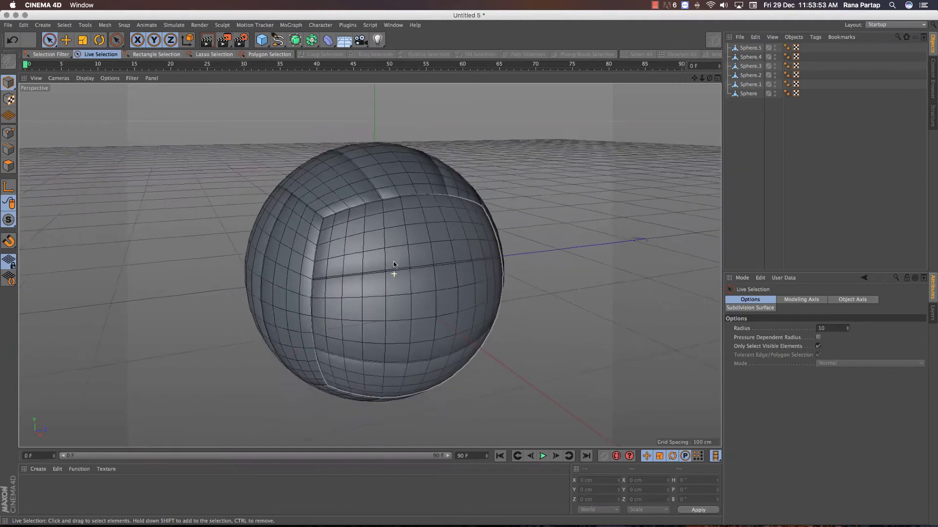
drag(738, 137, 754, 45)
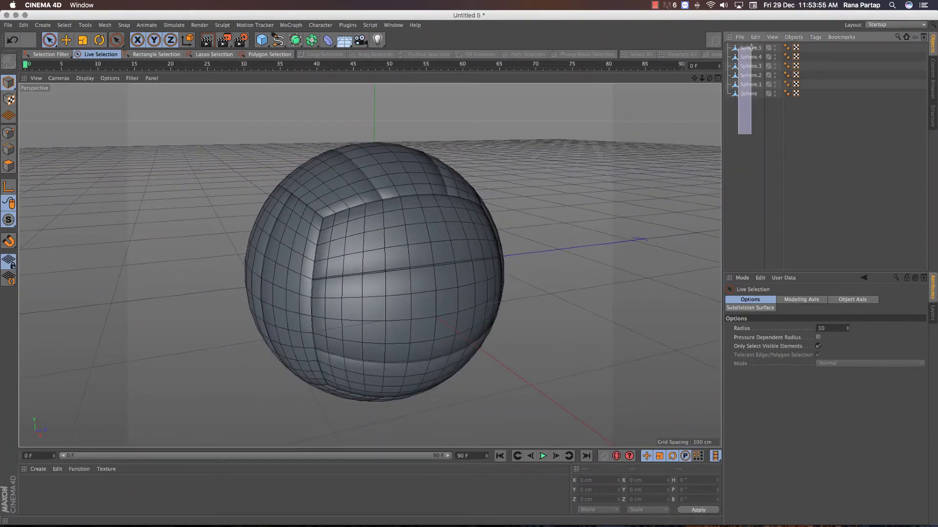
right_click(757, 50)
click(781, 285)
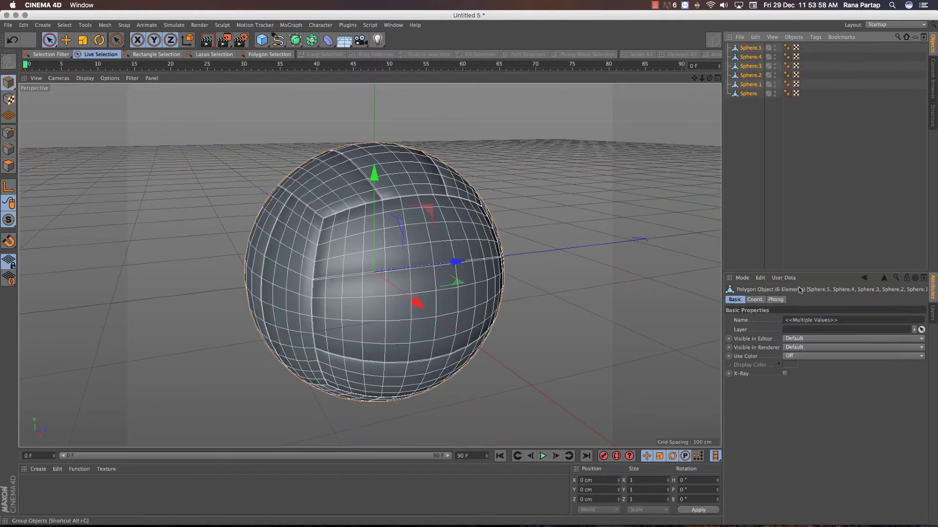
click(729, 47)
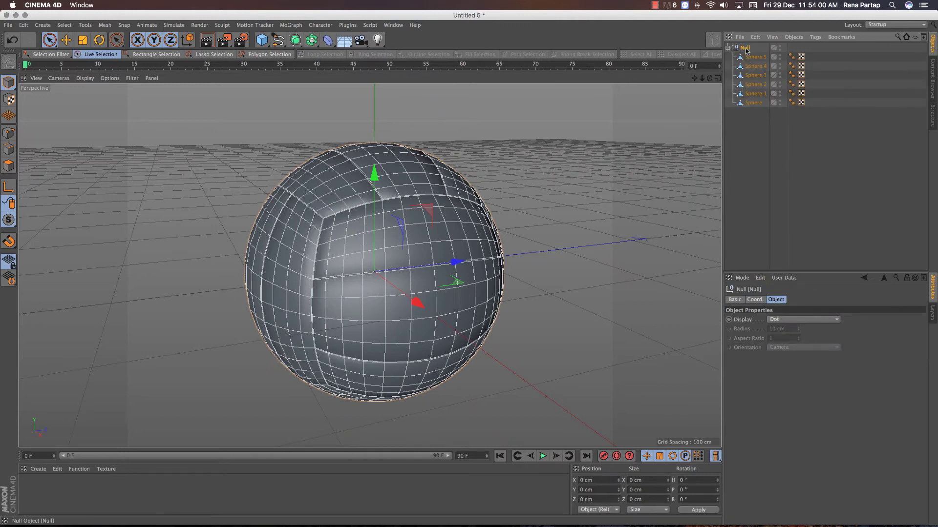
right_click(746, 51)
click(769, 188)
right_click(741, 48)
click(781, 268)
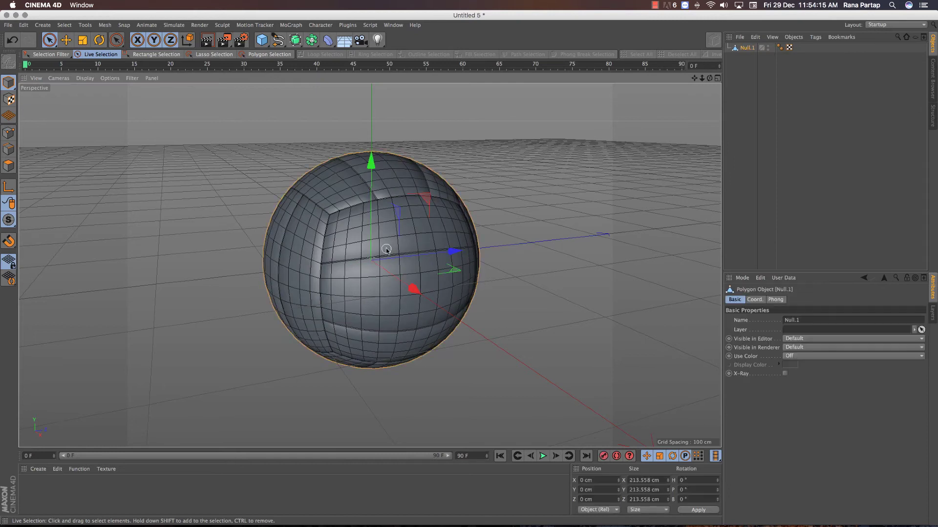
click(83, 39)
drag(400, 323, 324, 328)
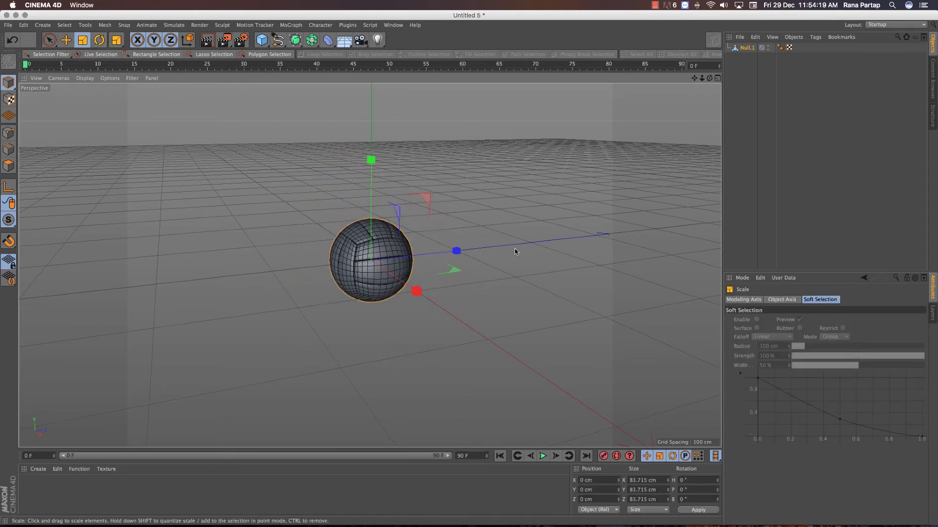
click(50, 39)
Add a particle Emitter, rotate it P -90° to point down, and raise it to about 188 cm
click(174, 25)
click(235, 62)
click(99, 39)
drag(386, 219, 389, 226)
click(49, 39)
drag(376, 344, 376, 166)
Parent Null.1 under the Emitter and add a Plane tagged as a Collider Body
drag(752, 50, 750, 48)
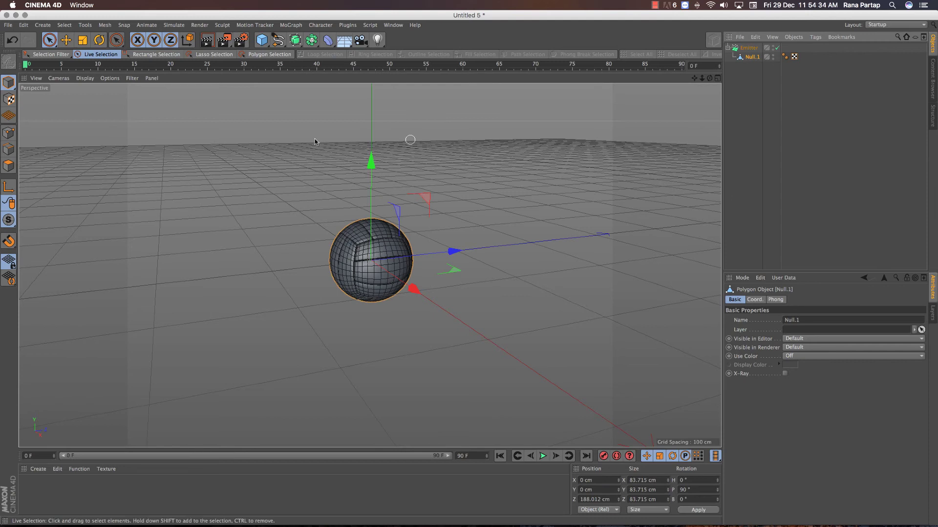
click(262, 39)
click(342, 69)
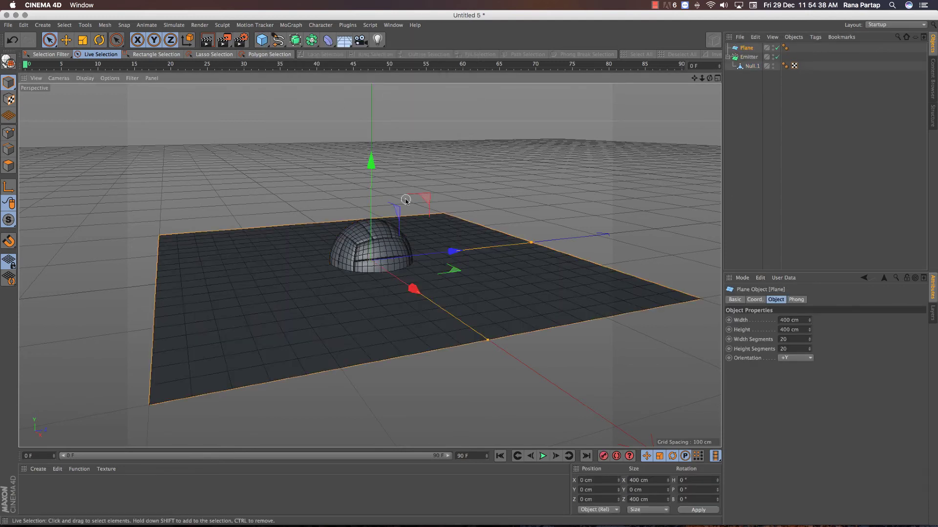
right_click(746, 50)
mouse_move(778, 131)
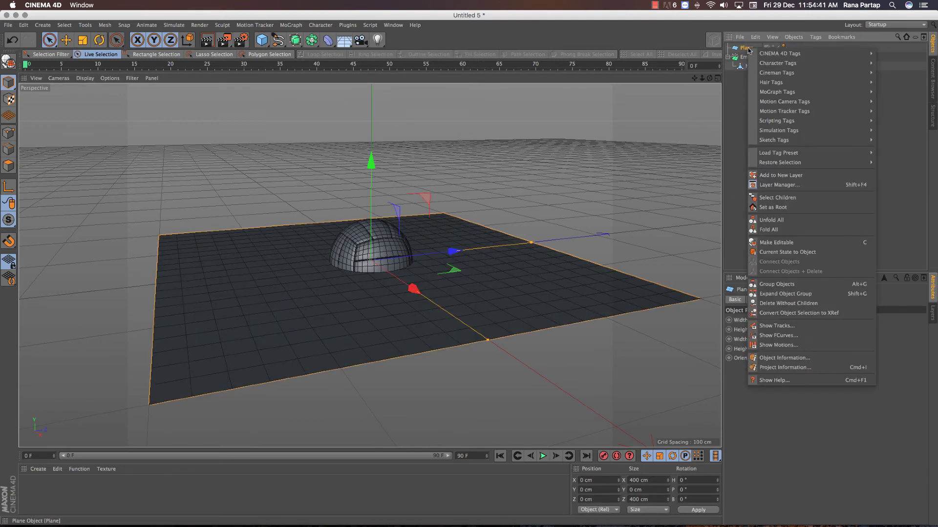
click(903, 153)
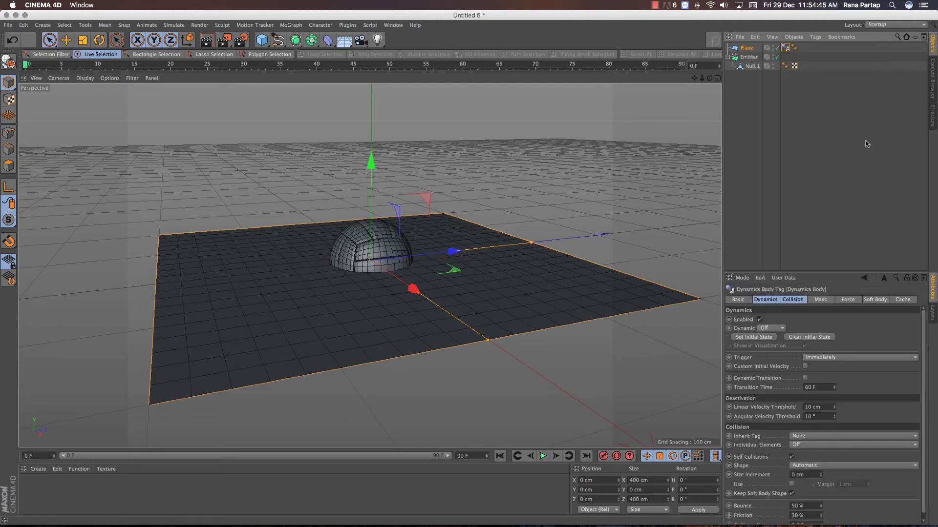
Give Null.1 a Rigid Body tag and set the animation end frame to 200
click(751, 65)
right_click(752, 66)
mouse_move(784, 151)
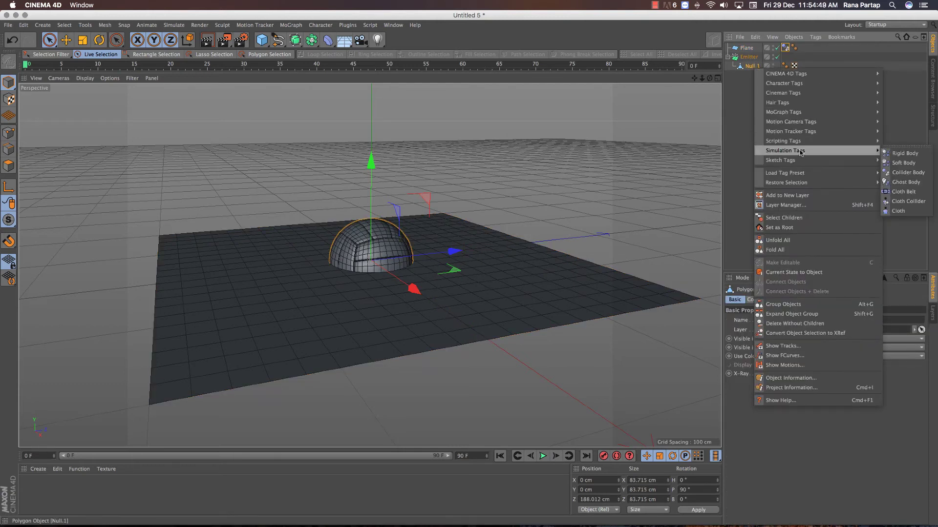
click(904, 153)
click(760, 134)
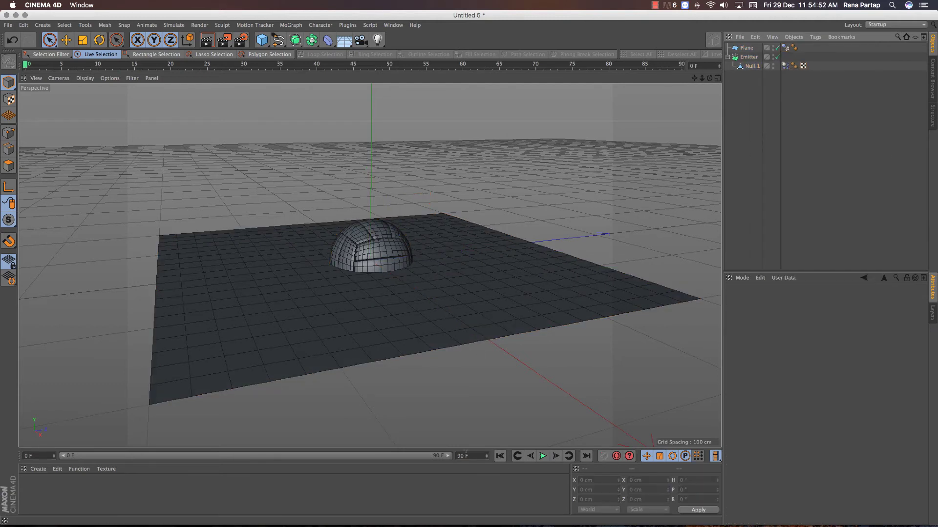
double_click(456, 456)
key(Return)
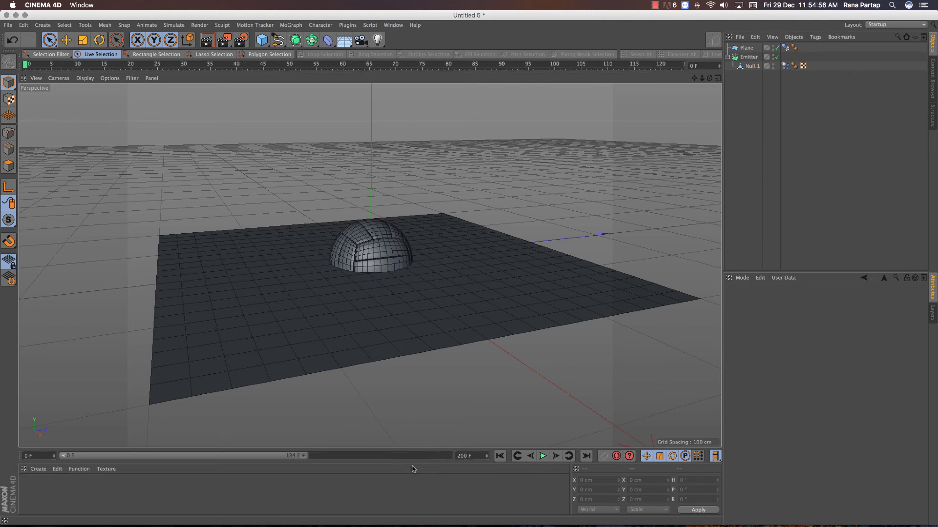
Preview the simulation, then shrink the ball Null.1 to about half its size
click(542, 457)
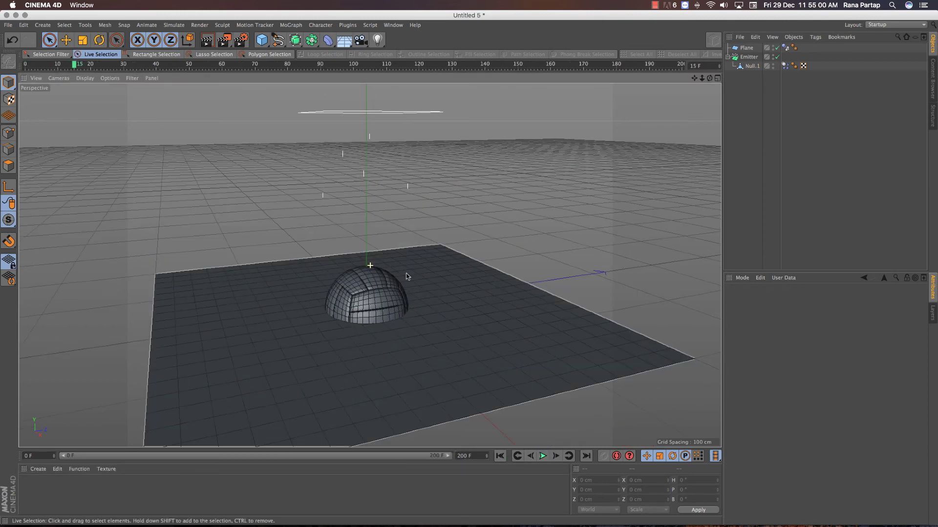
click(364, 289)
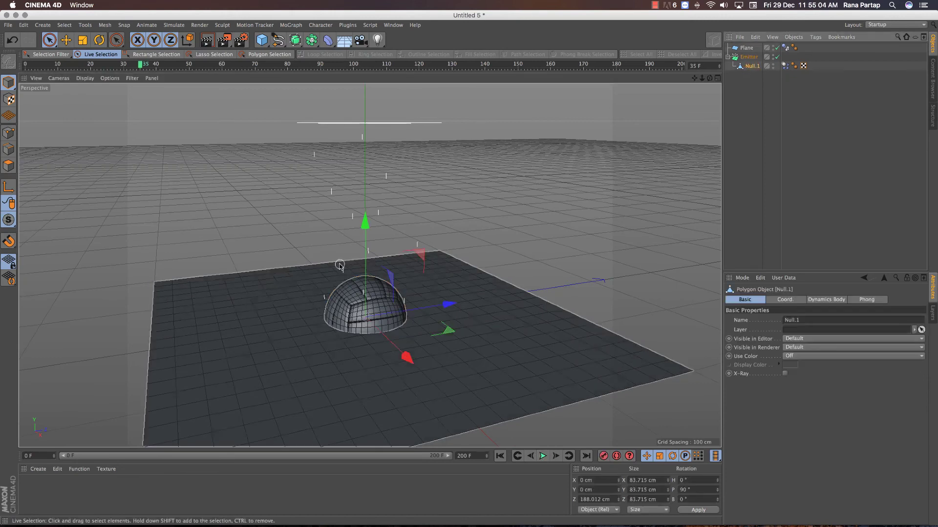
key(t)
drag(444, 292, 420, 293)
key(space)
Enable the Emitter's Show Objects option and replay the simulation from the first frame
click(748, 57)
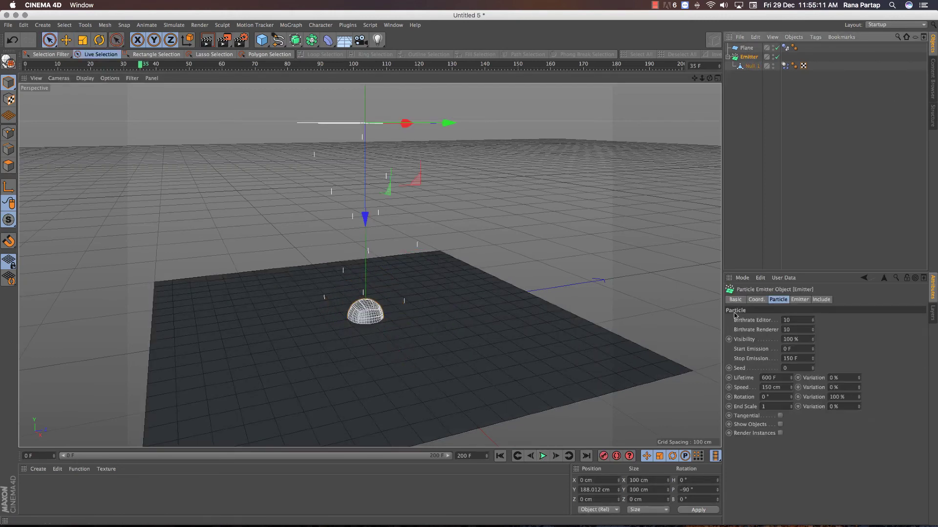
click(780, 424)
click(500, 456)
click(542, 455)
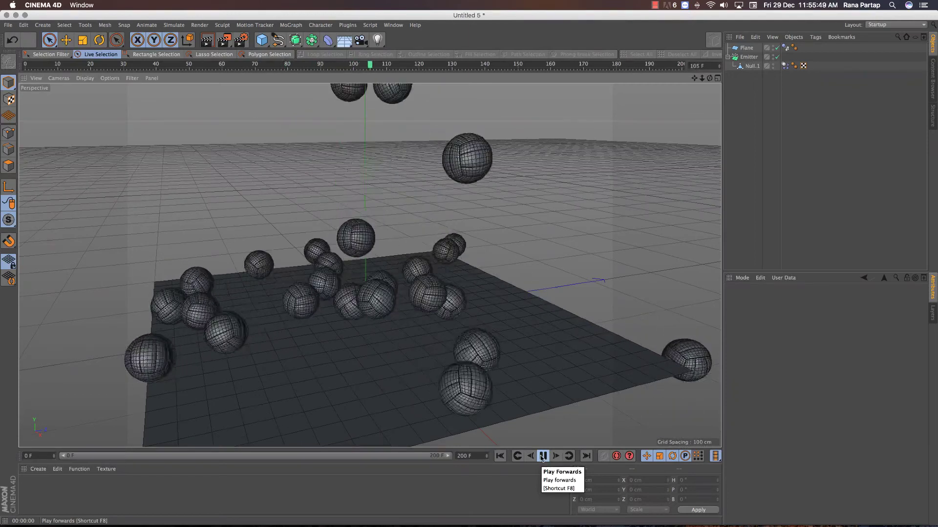
click(542, 456)
Switch the display to Gouraud Shading, replay to frame 76, and add a Physical Sky
click(90, 81)
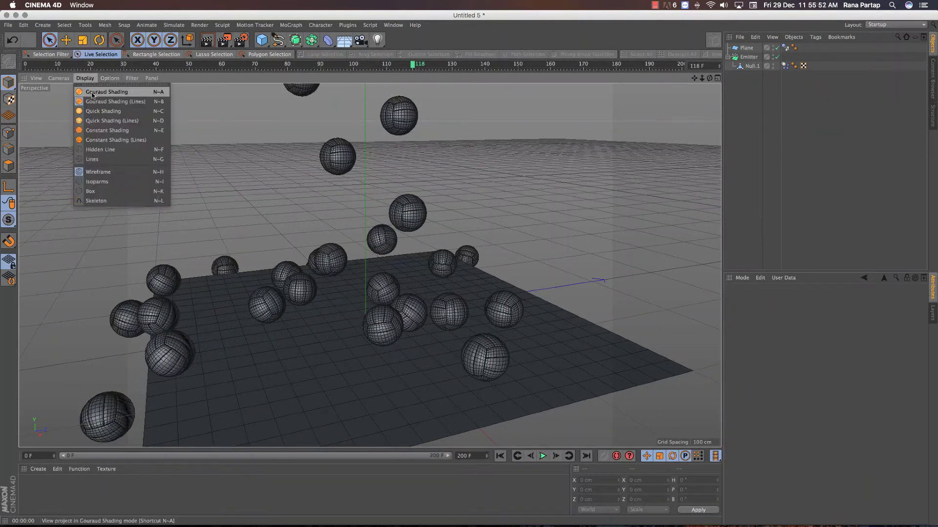
click(500, 457)
click(542, 456)
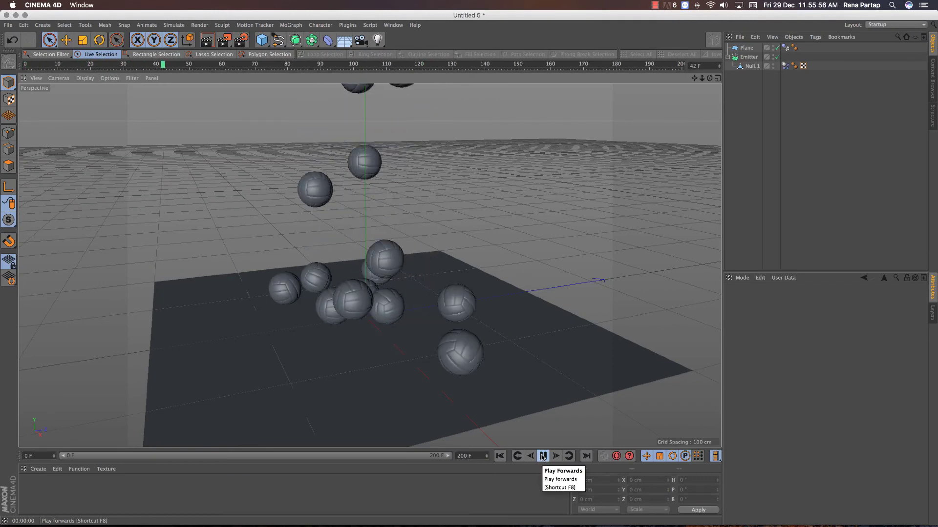
click(542, 456)
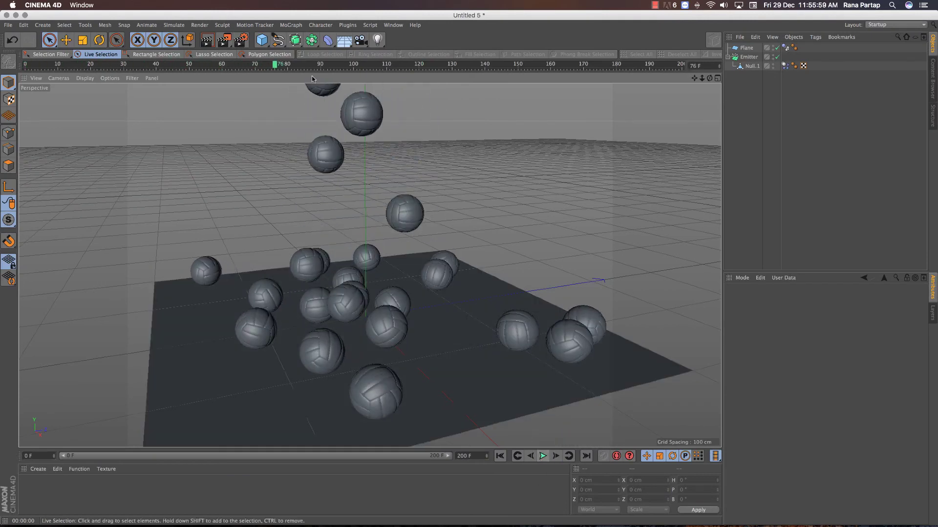
drag(344, 40, 428, 57)
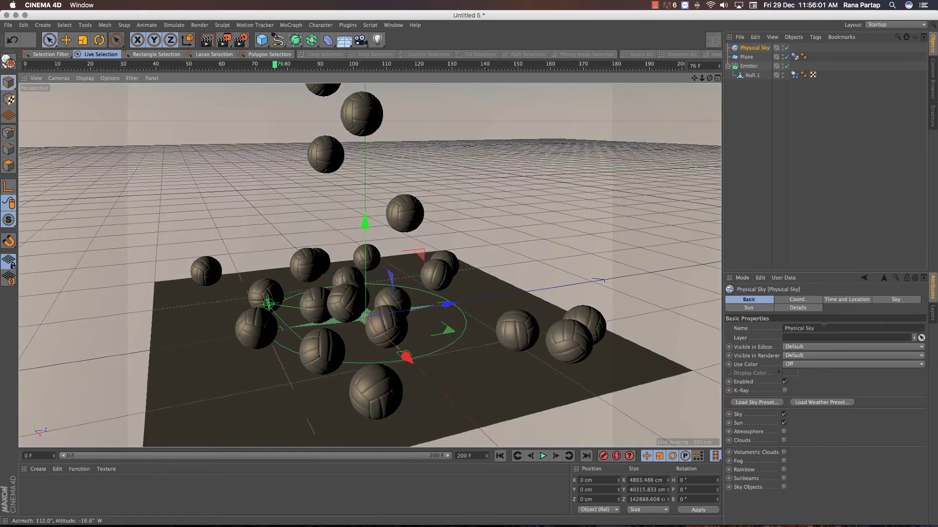
Set the Physical Sky month to August and start the Interactive Render Region
click(837, 299)
click(781, 328)
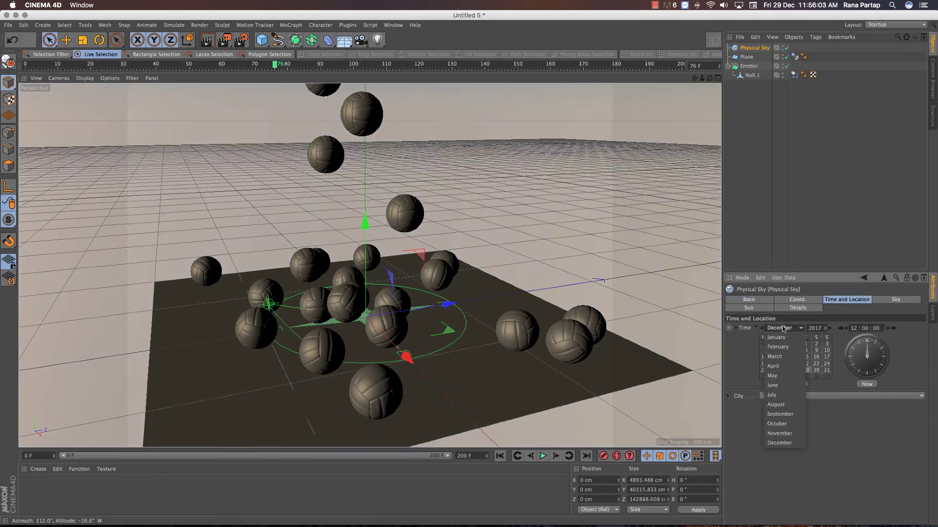
click(779, 405)
key(alt+r)
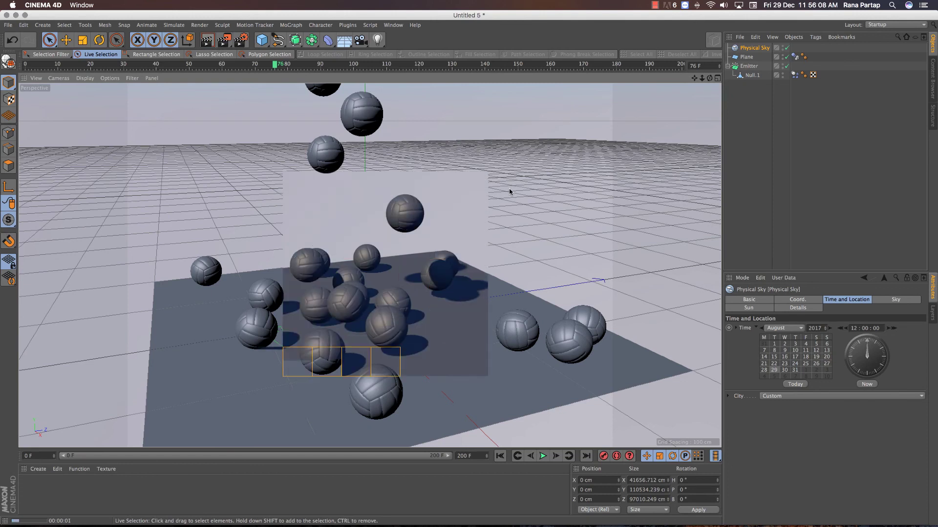